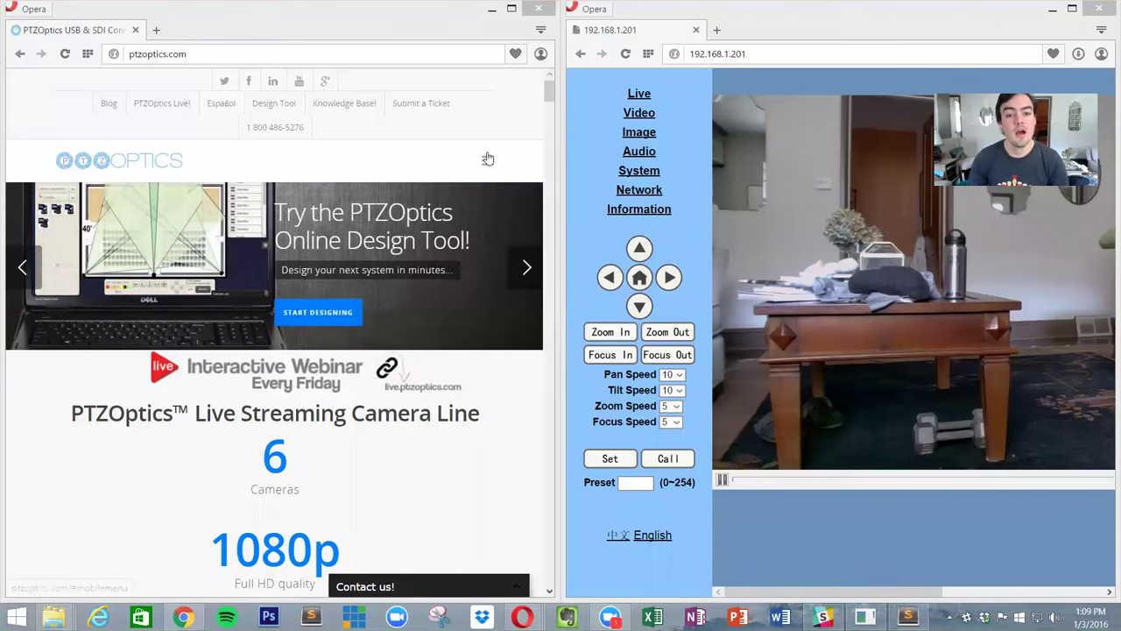
# Maximize the Opera window showing the PTZOptics website.
pyautogui.click(515, 9)
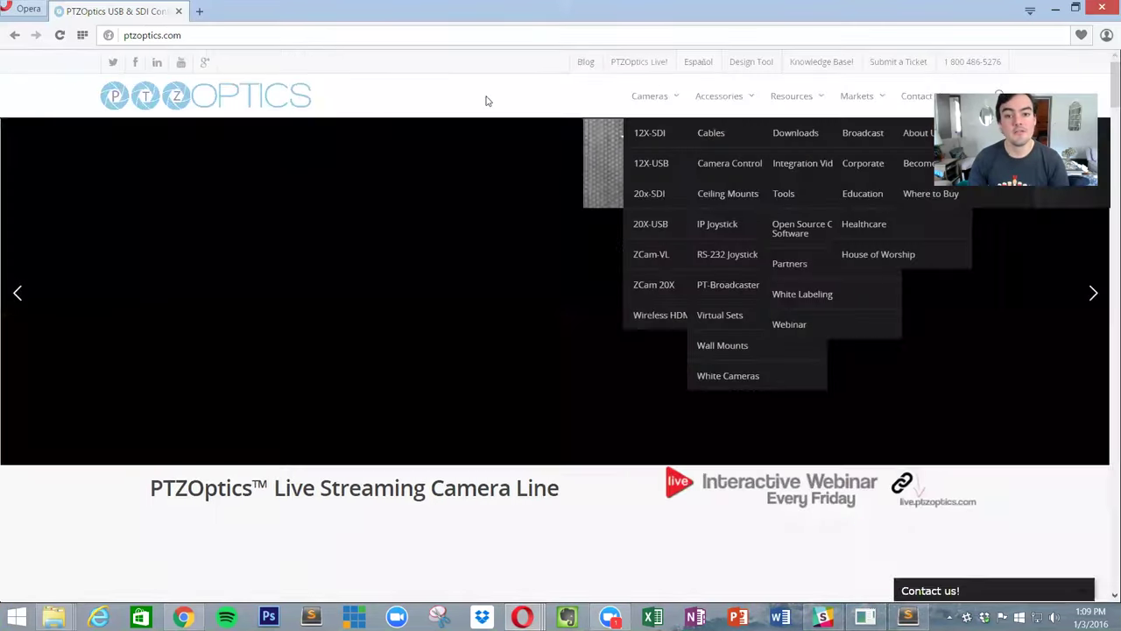
# Go to the Open Source Control Software page and submit its DOWNLOAD form.
pyautogui.moveTo(740, 162)
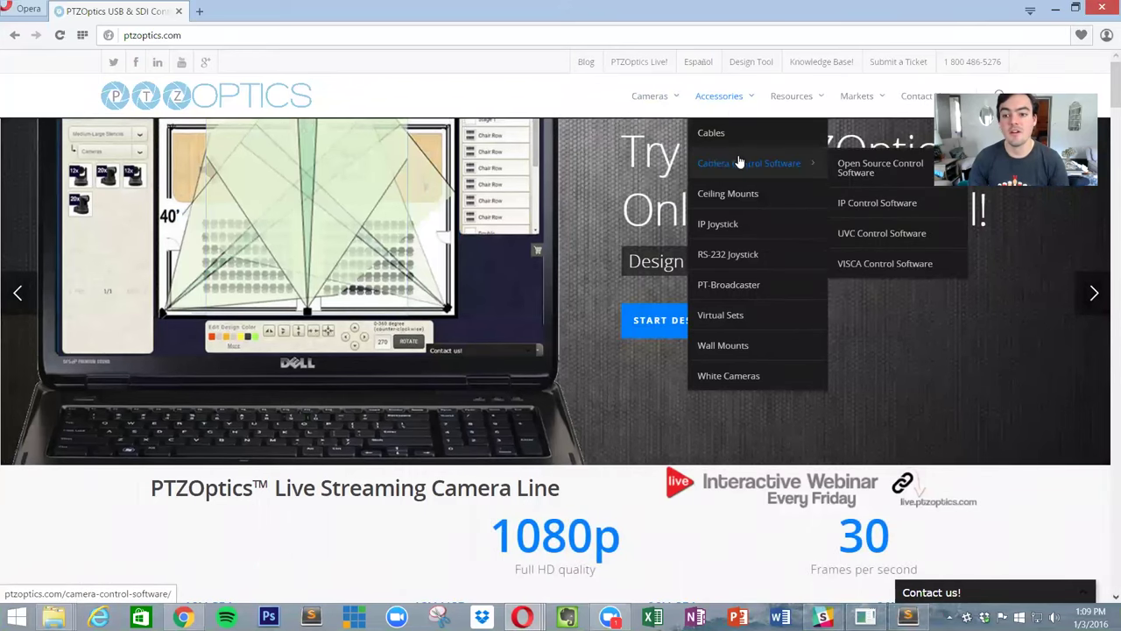
pyautogui.click(854, 167)
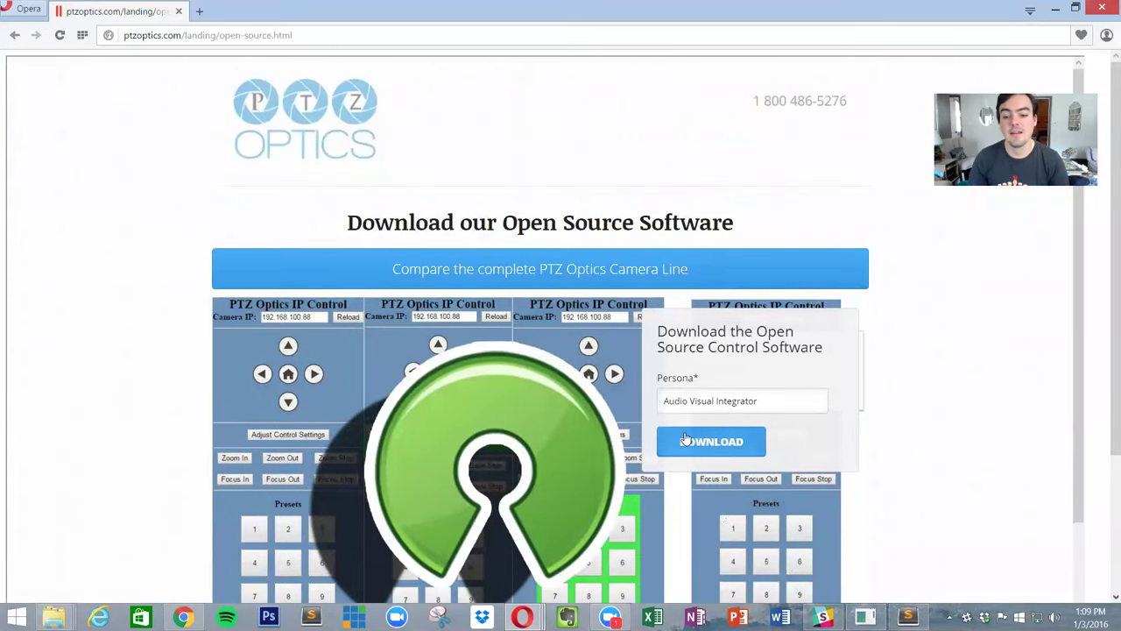
pyautogui.click(685, 325)
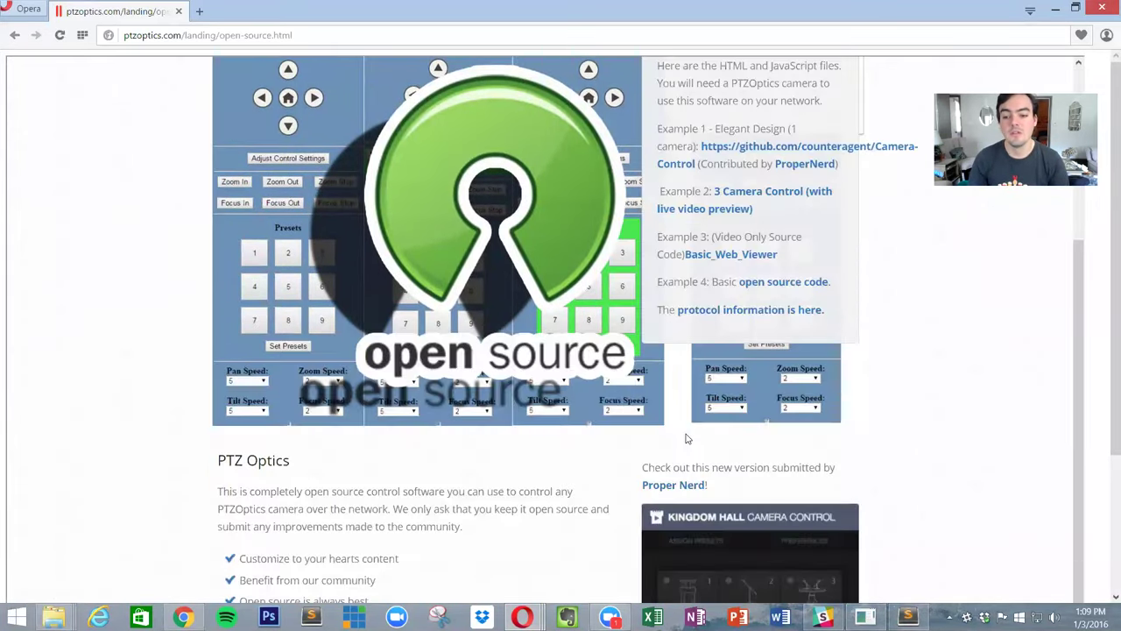
# Follow the github.com/counteragent/Camera-Control link to the repository.
pyautogui.scroll(2, 734, 338)
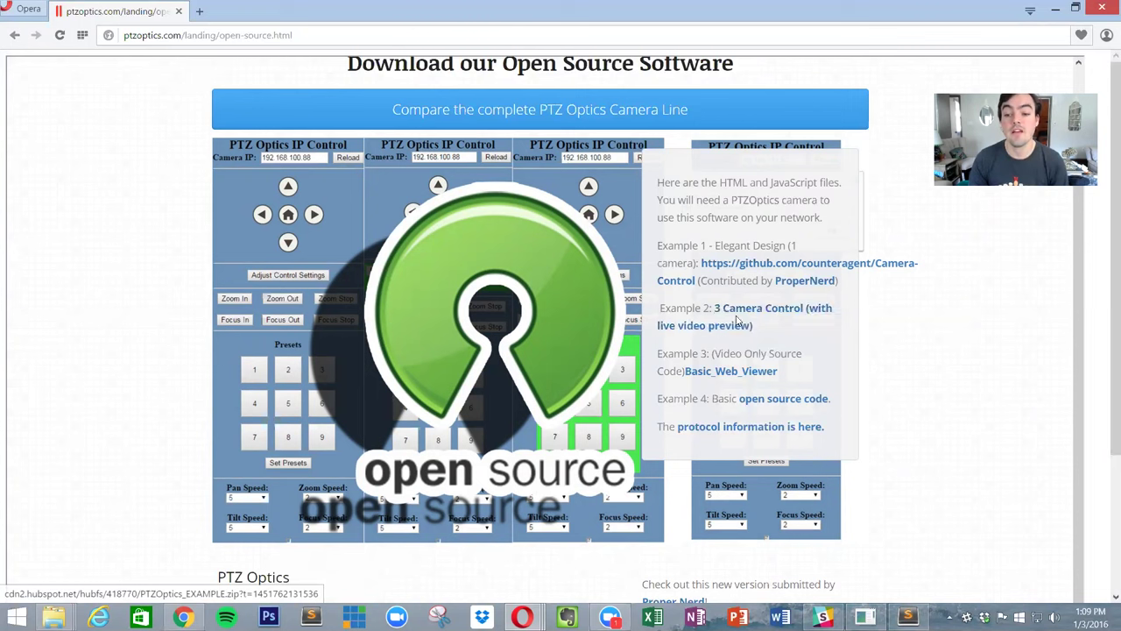
pyautogui.click(710, 371)
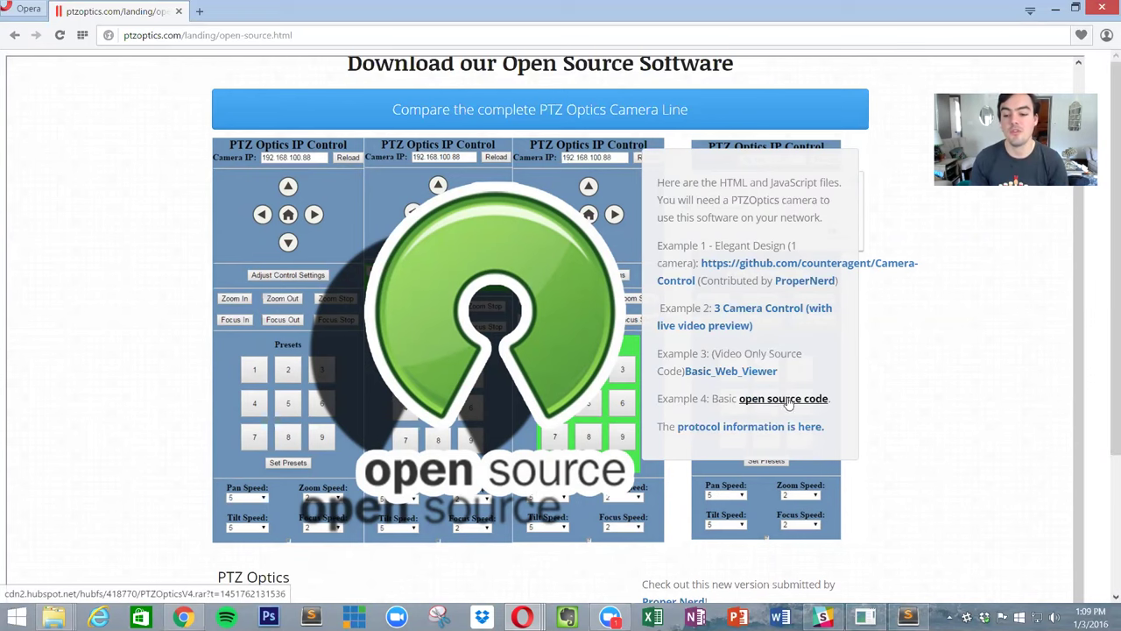
pyautogui.click(765, 265)
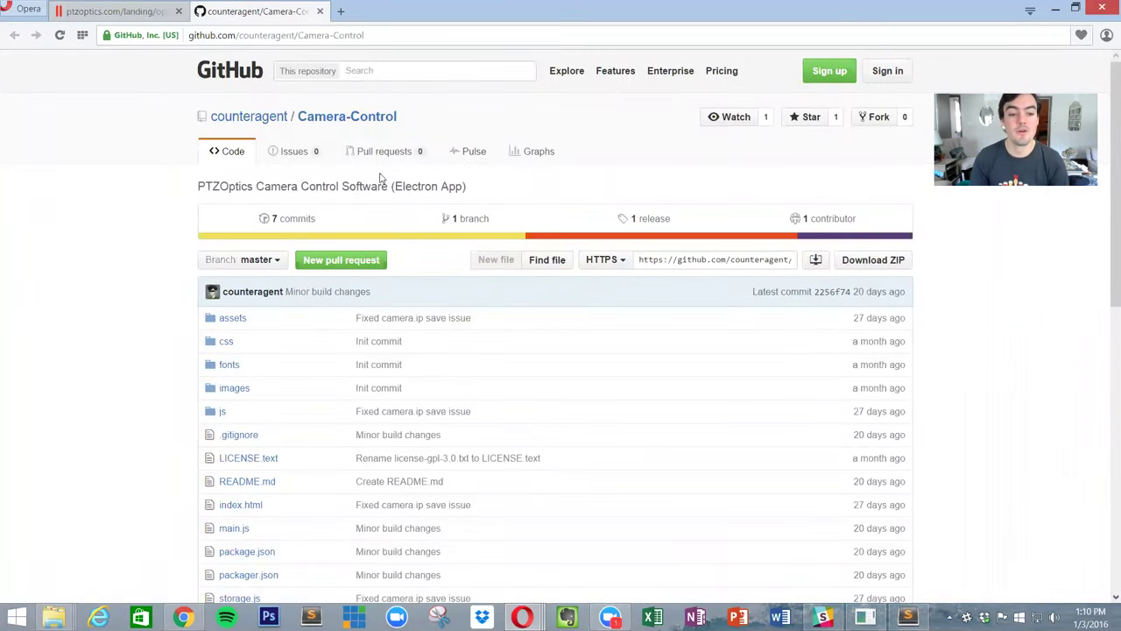
# Download Camera-Control-master.zip from GitHub and minimize both Opera windows.
pyautogui.click(874, 263)
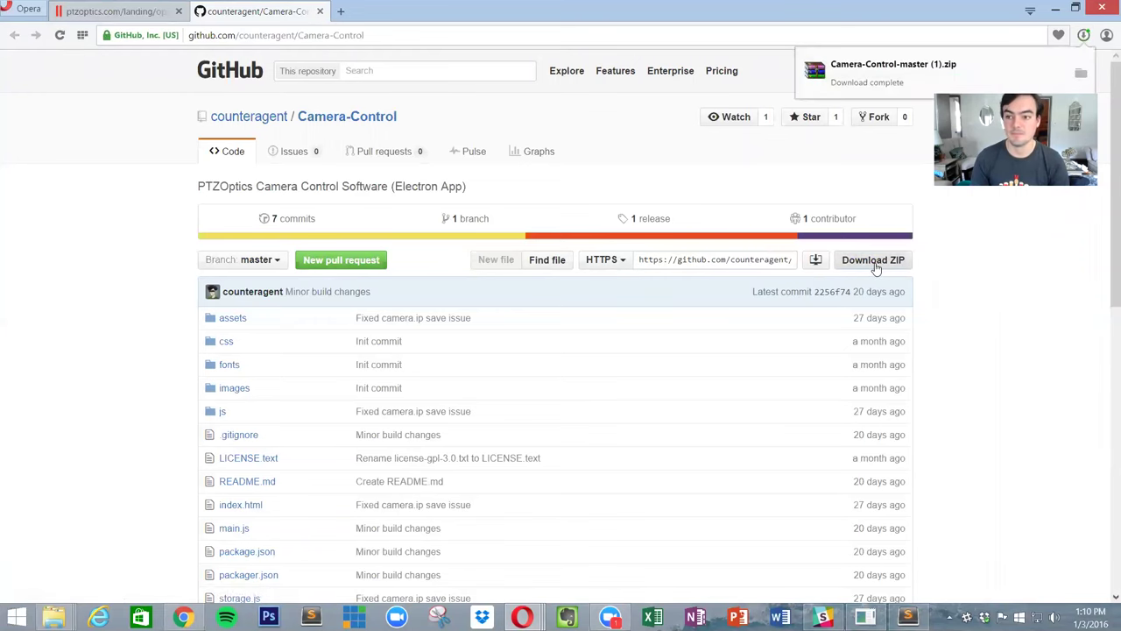
pyautogui.click(1054, 11)
pyautogui.click(492, 10)
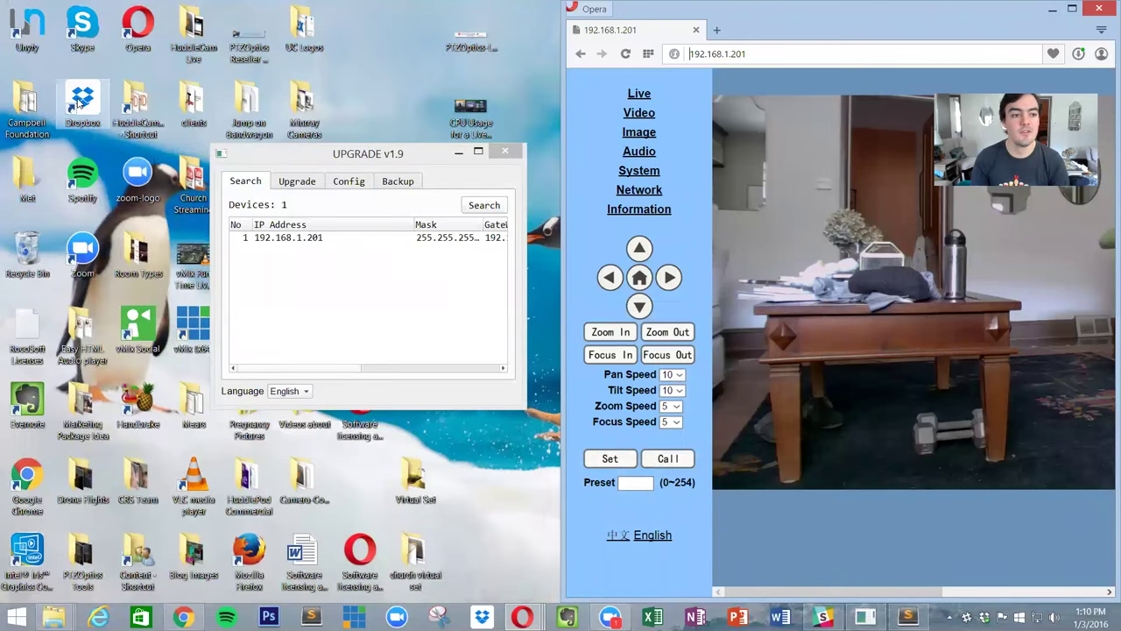
# Snap File Explorer left, sort Downloads by date, and select the Camera-Control-master zip.
pyautogui.doubleClick(26, 105)
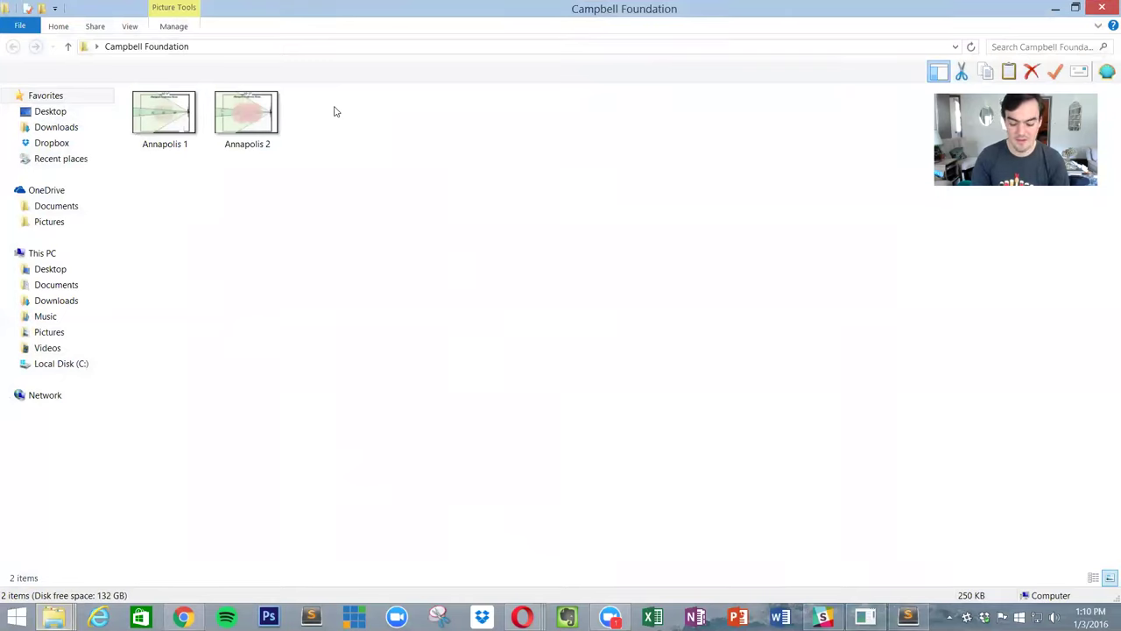
pyautogui.press('super+Left')
pyautogui.click(84, 132)
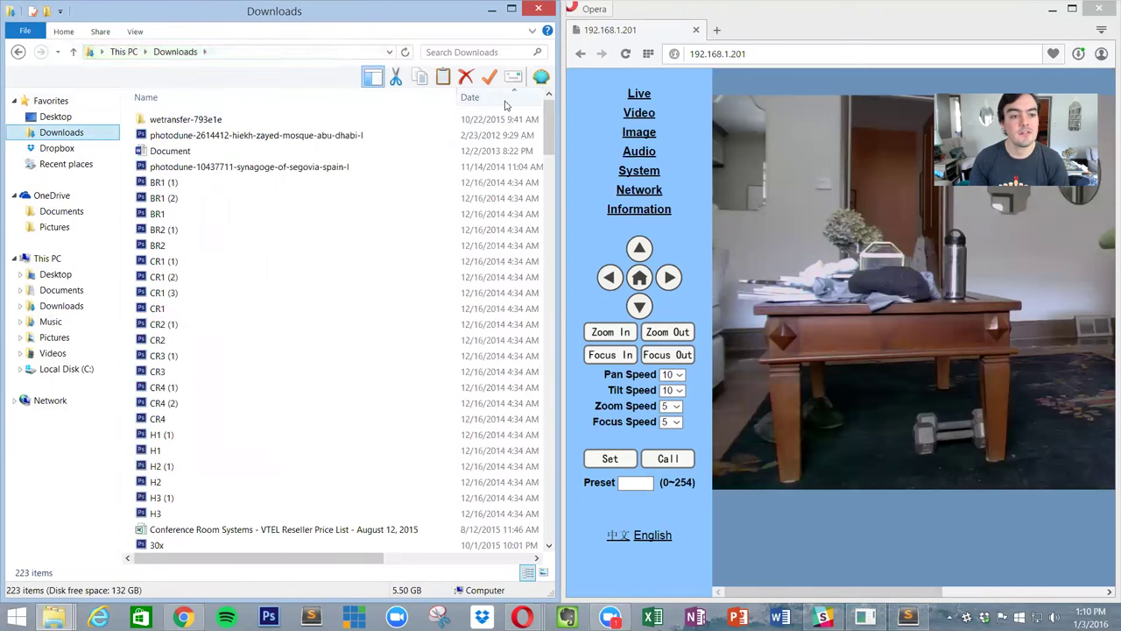
pyautogui.click(505, 102)
pyautogui.click(283, 136)
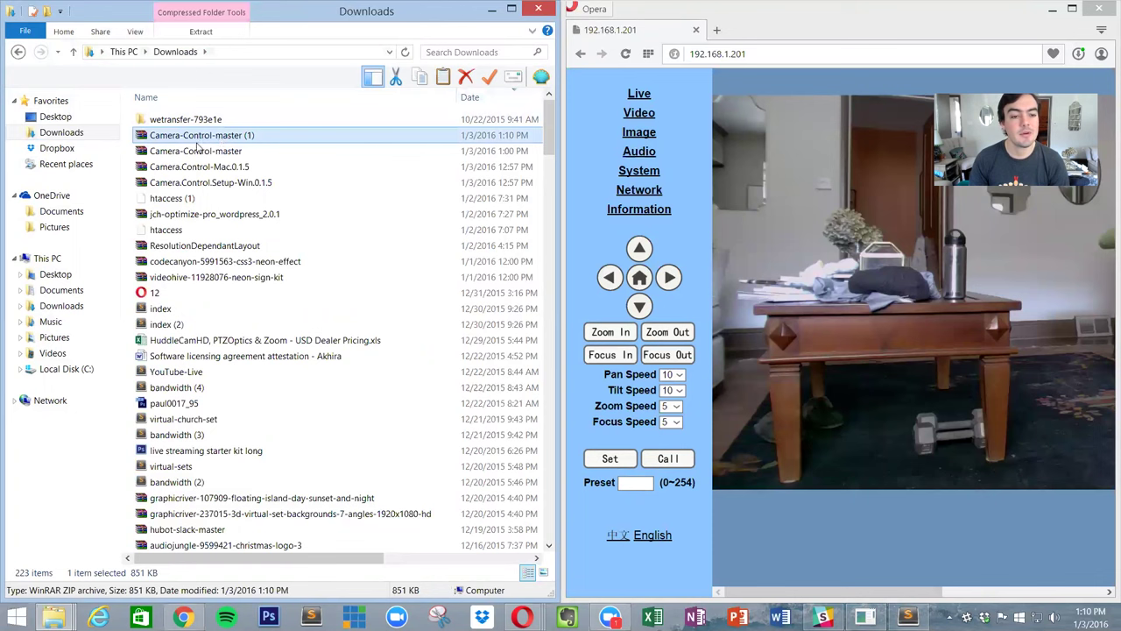
# Open the Desktop's Camera-Control-master folder, select index, and bring up Opera's windows.
pyautogui.click(60, 118)
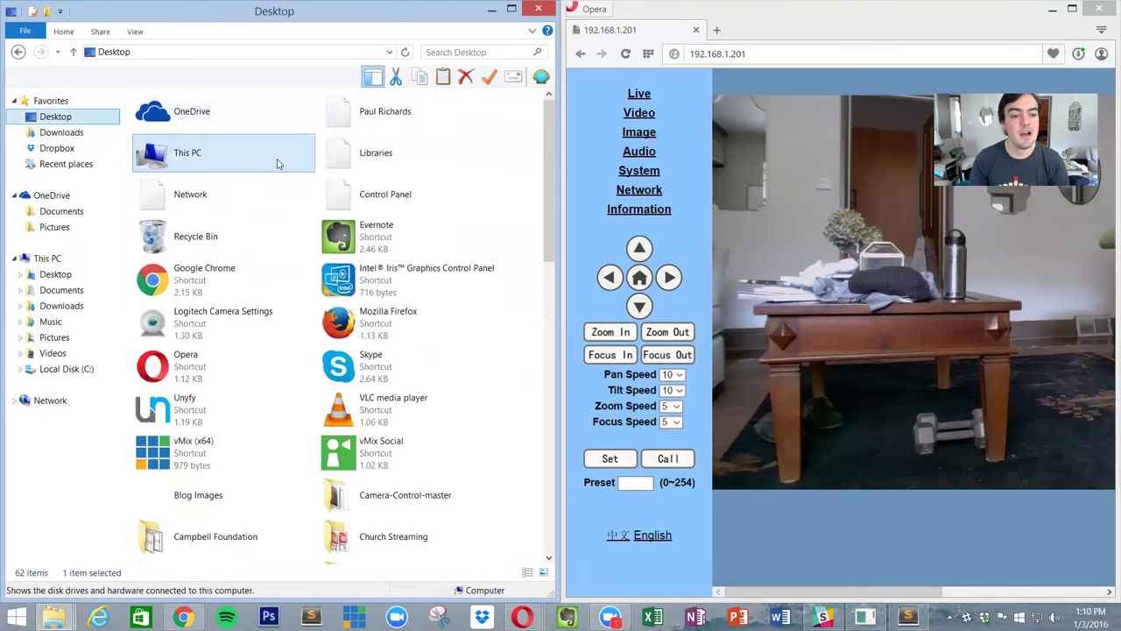
pyautogui.click(223, 194)
pyautogui.doubleClick(354, 496)
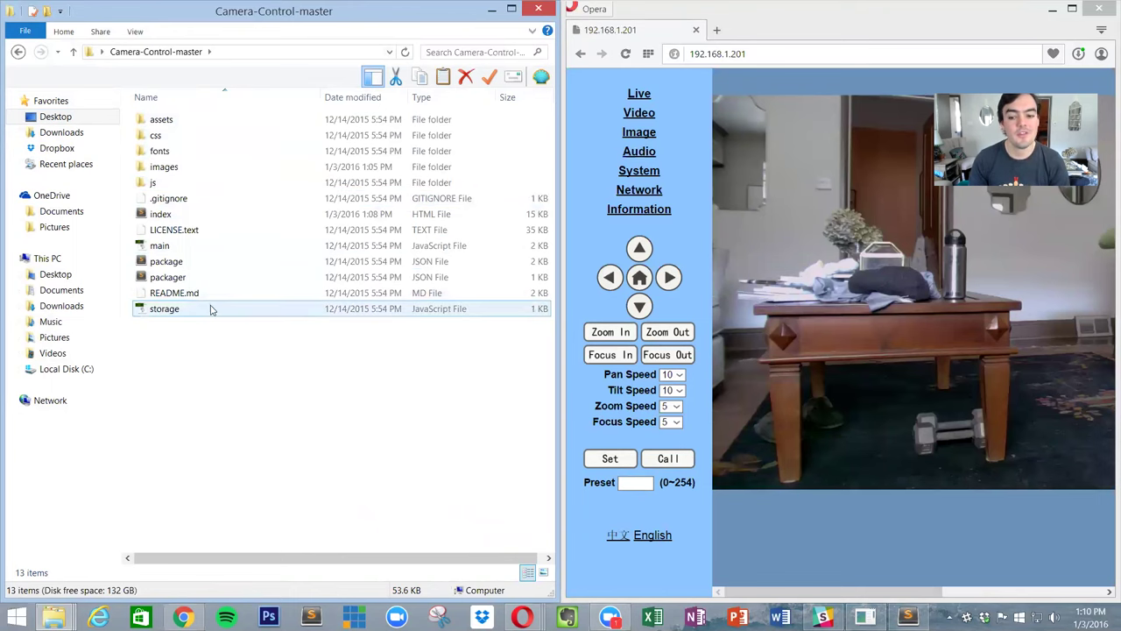
pyautogui.click(176, 218)
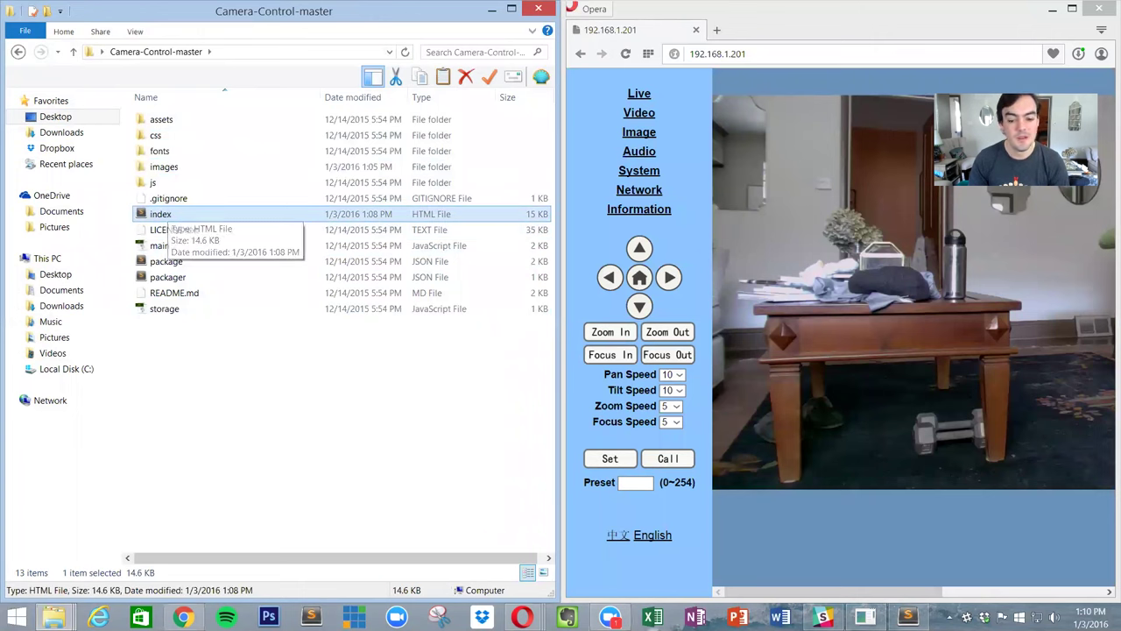
pyautogui.click(524, 615)
# Check the Camera Control page's local Desktop/Camera-Control-master/index.html address.
pyautogui.click(542, 545)
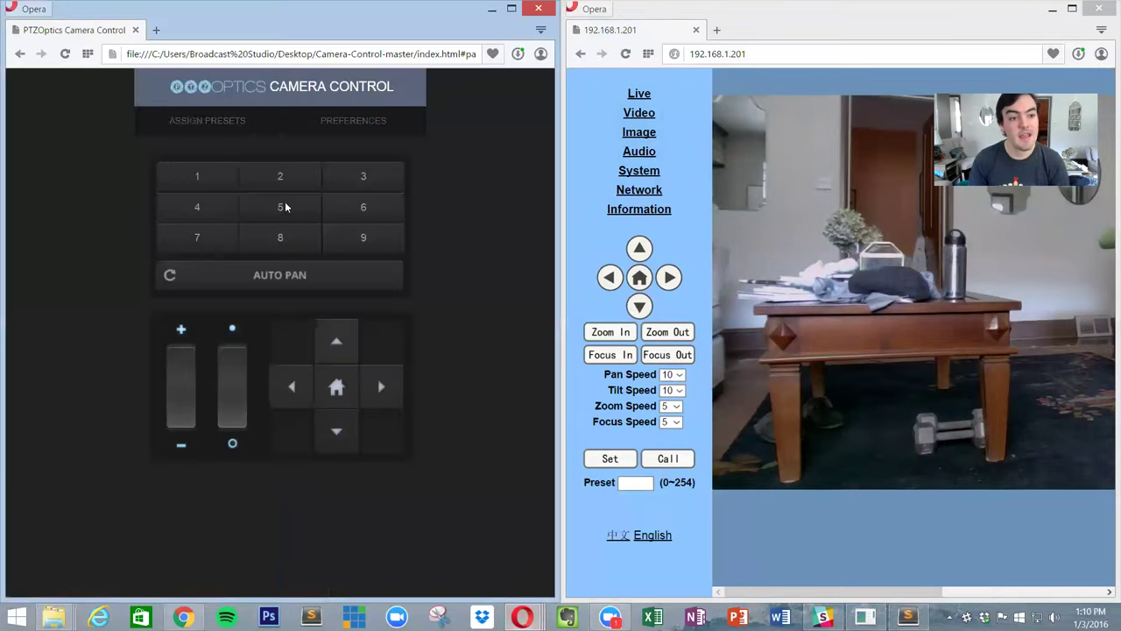
pyautogui.click(295, 56)
pyautogui.moveTo(278, 55); pyautogui.dragTo(502, 54)
pyautogui.click(465, 58)
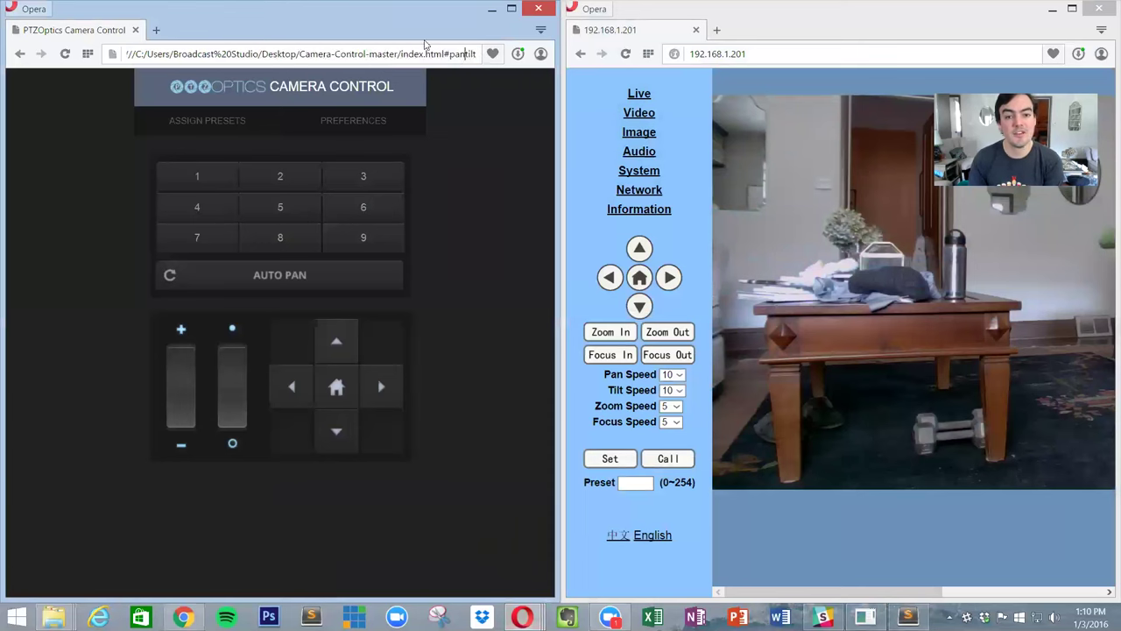
pyautogui.click(211, 52)
pyautogui.moveTo(299, 54); pyautogui.dragTo(475, 54)
pyautogui.click(448, 54)
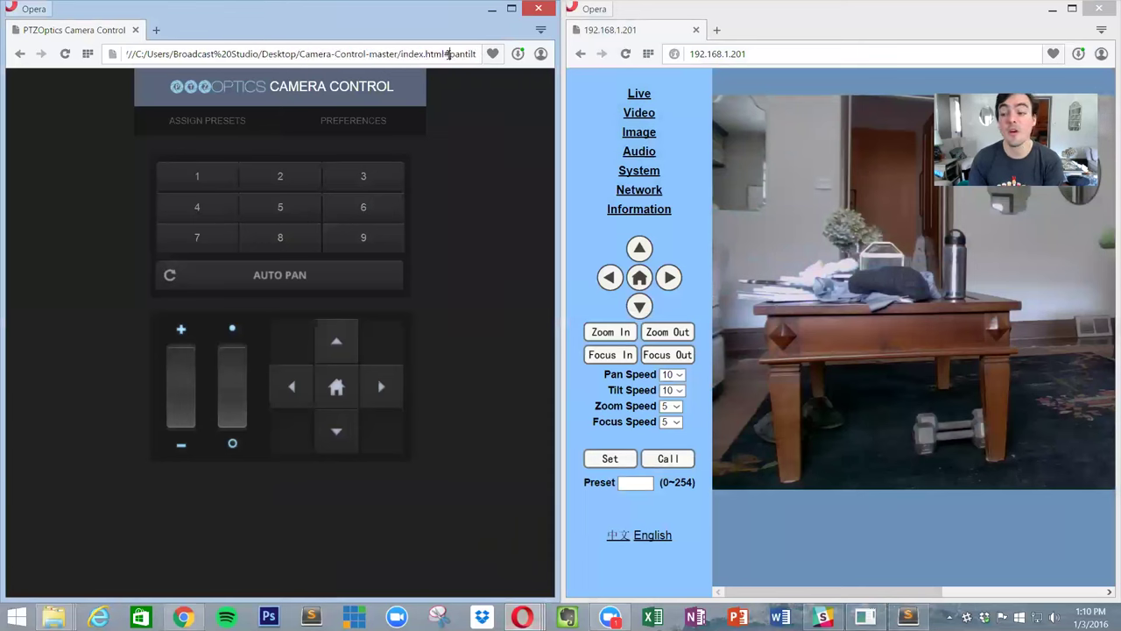
# Recall preset 3 and check Preferences shows IP address 192.168.1.201.
pyautogui.click(334, 177)
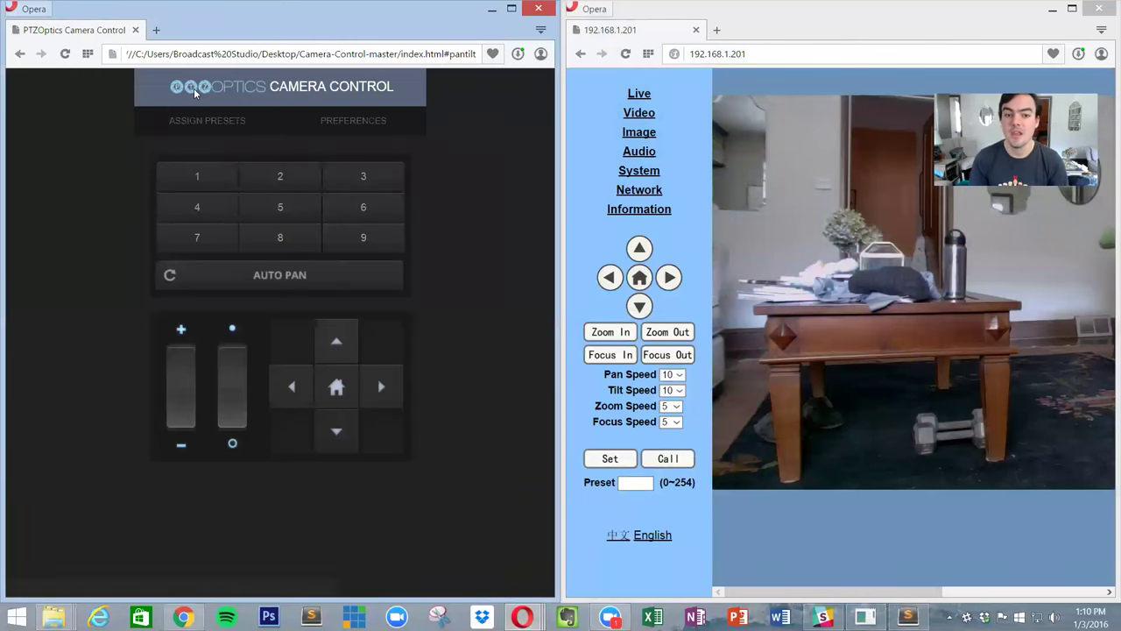
pyautogui.click(304, 125)
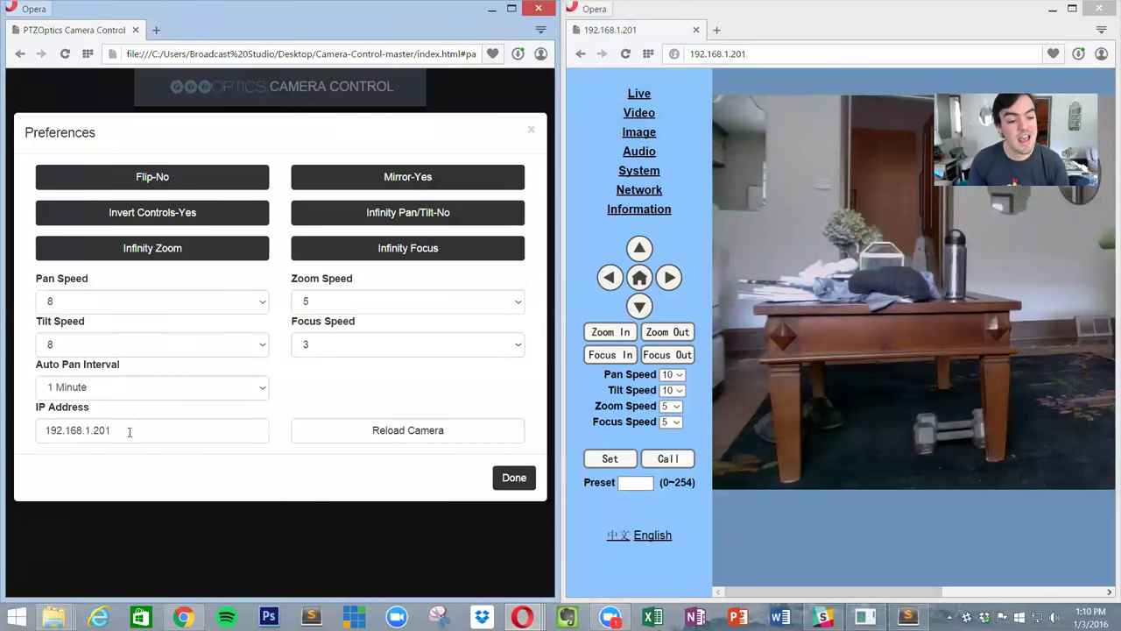
pyautogui.moveTo(129, 431); pyautogui.dragTo(43, 431)
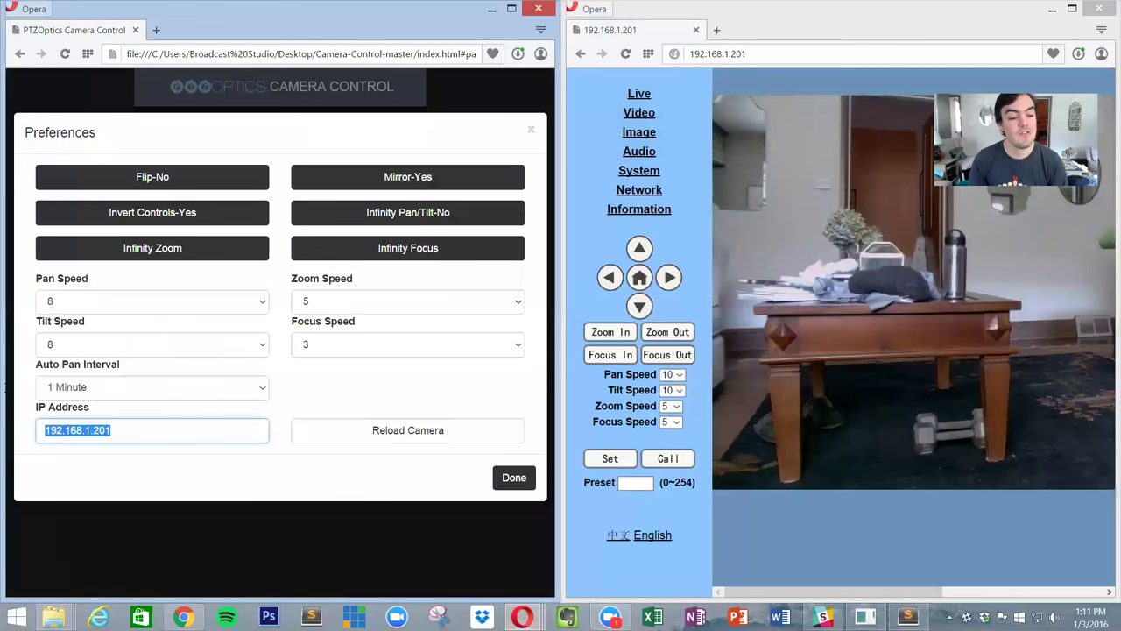
pyautogui.press('End')
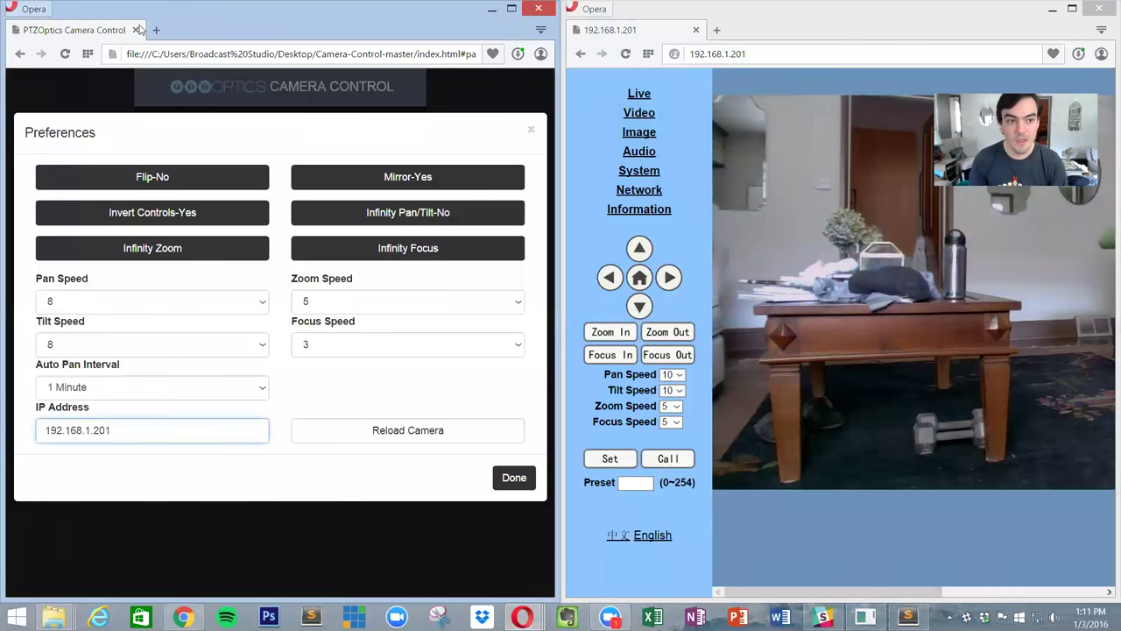
# Load ptzoptics.com in a new tab, go to Resources > Downloads, and download the IP Address Setting Tool.
pyautogui.click(157, 30)
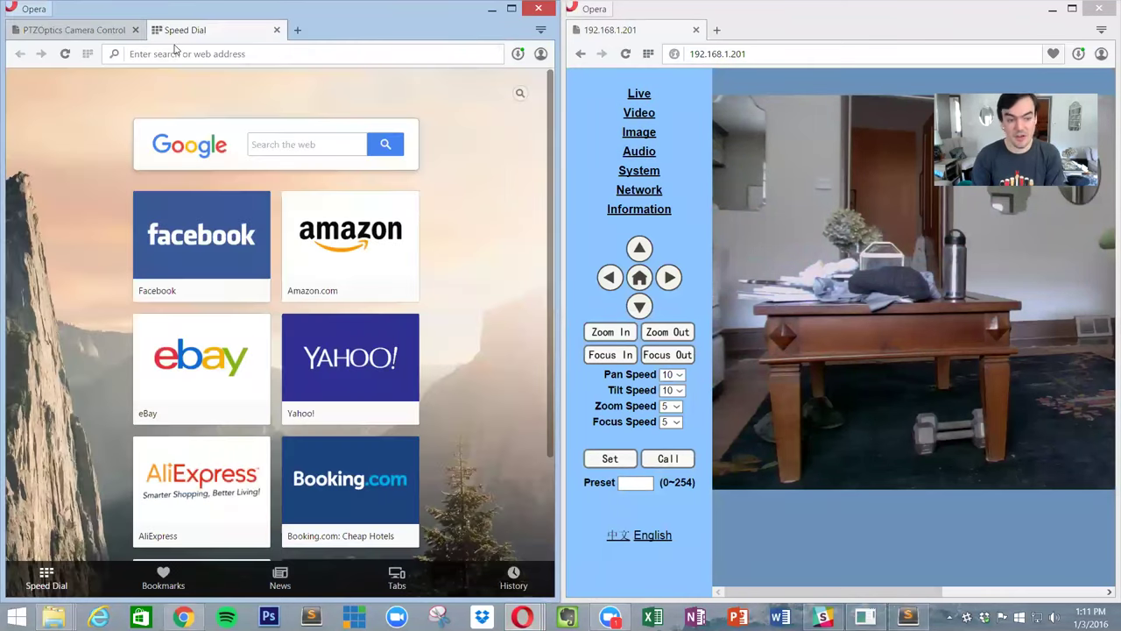
pyautogui.write('ptzoptics.com')
pyautogui.press('Return')
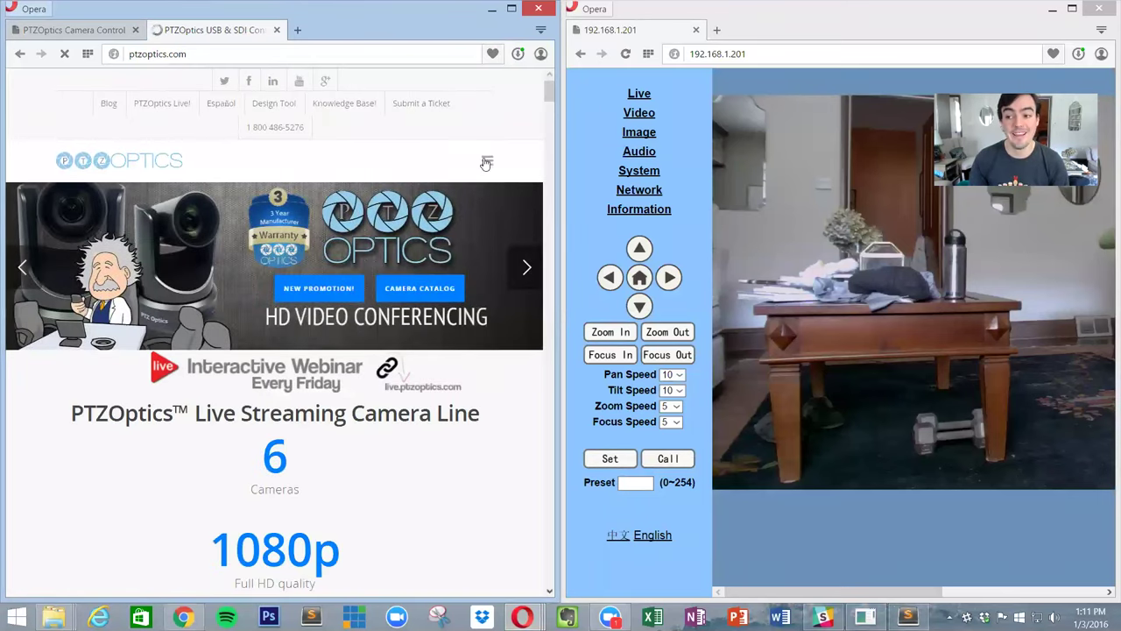
pyautogui.click(487, 164)
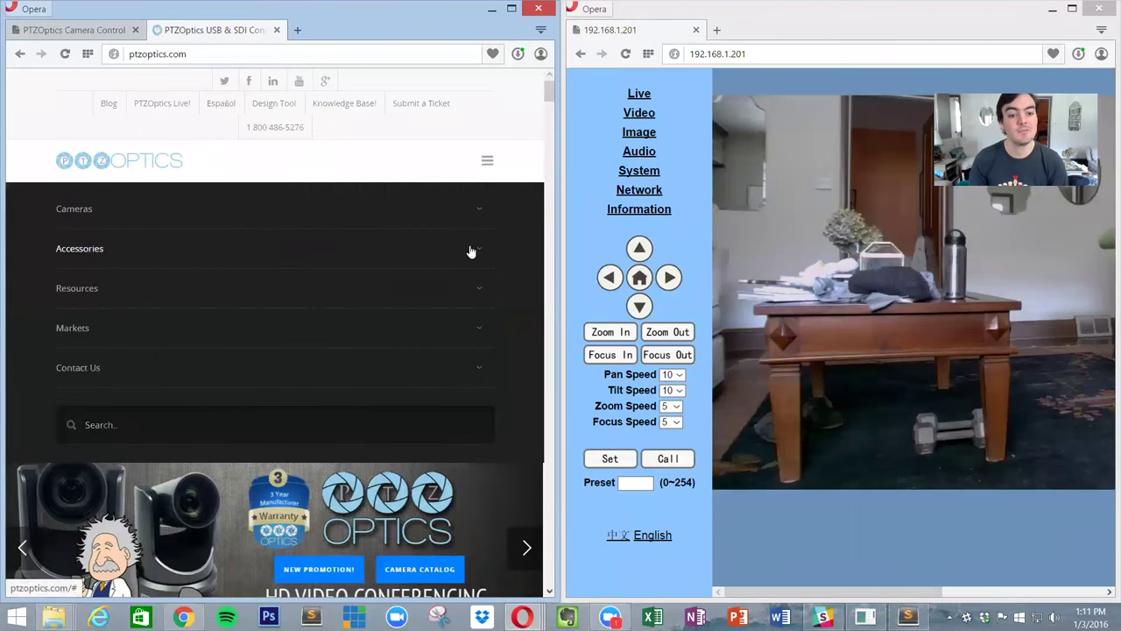
pyautogui.click(479, 289)
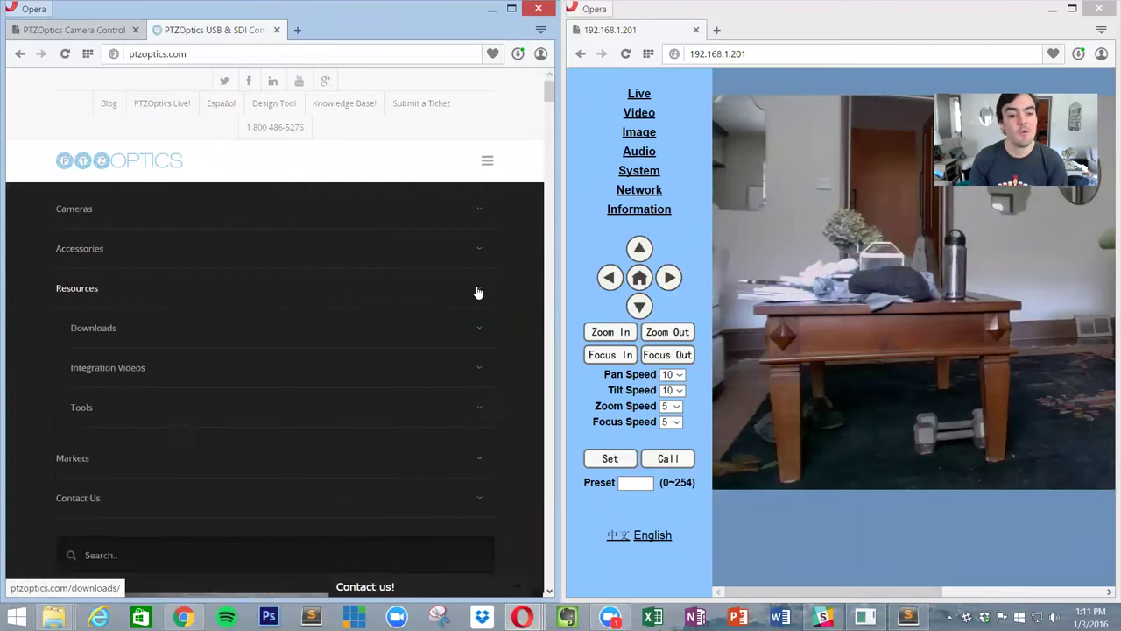
pyautogui.click(117, 329)
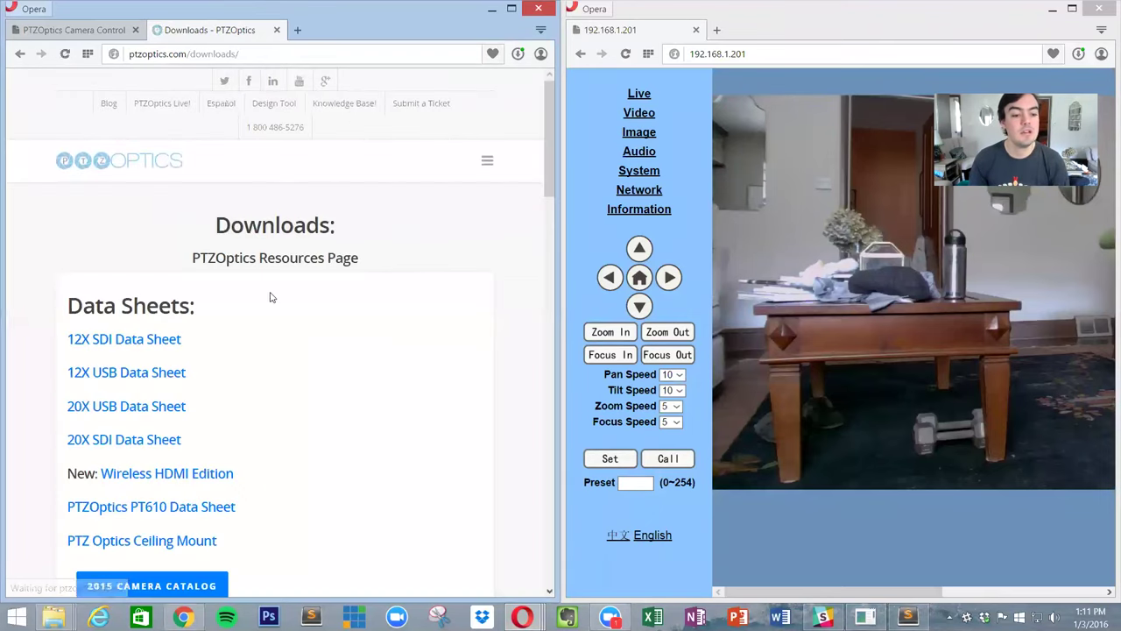
pyautogui.scroll(-10, 271, 298)
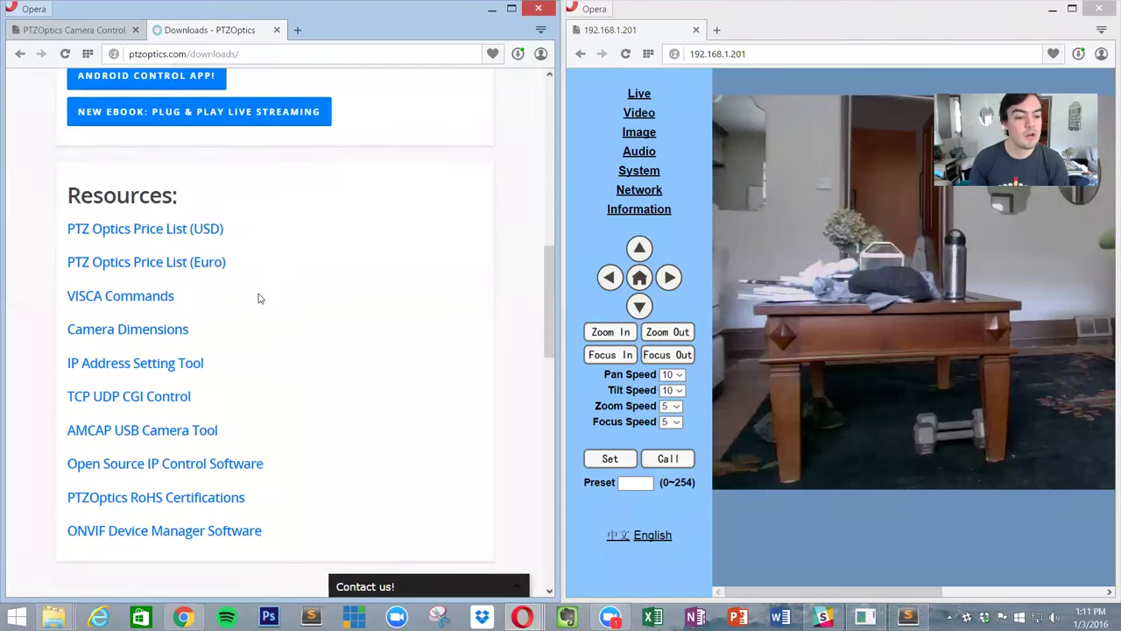
pyautogui.click(179, 363)
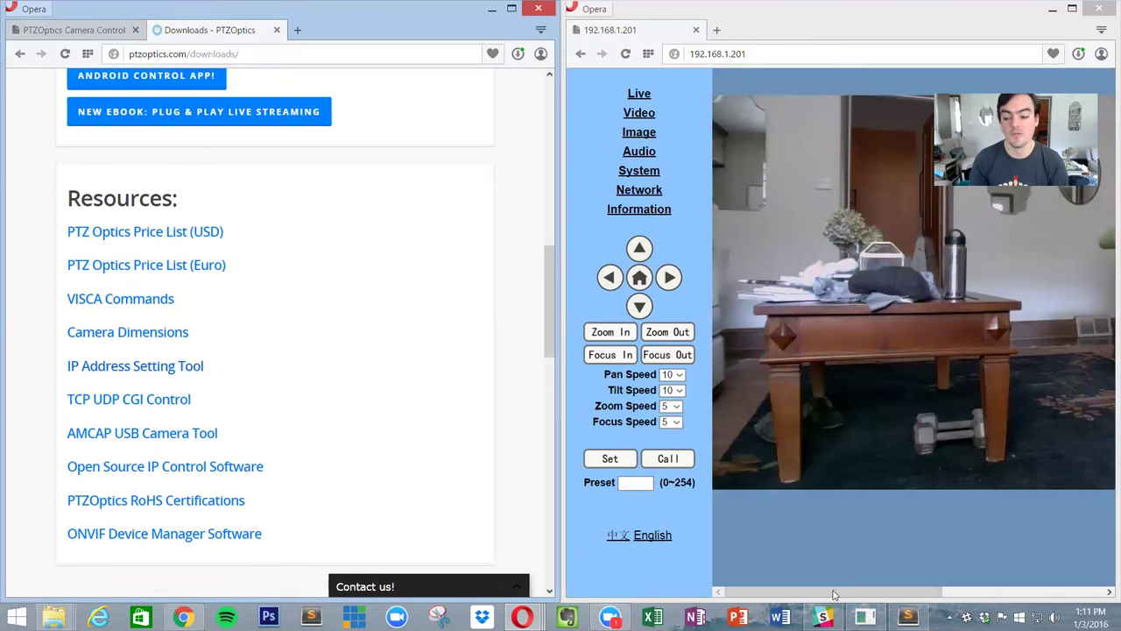
# Enlarge UPGRADE v1.9, search again, select the 192.168.1.201 camera, and close the tool.
pyautogui.click(865, 617)
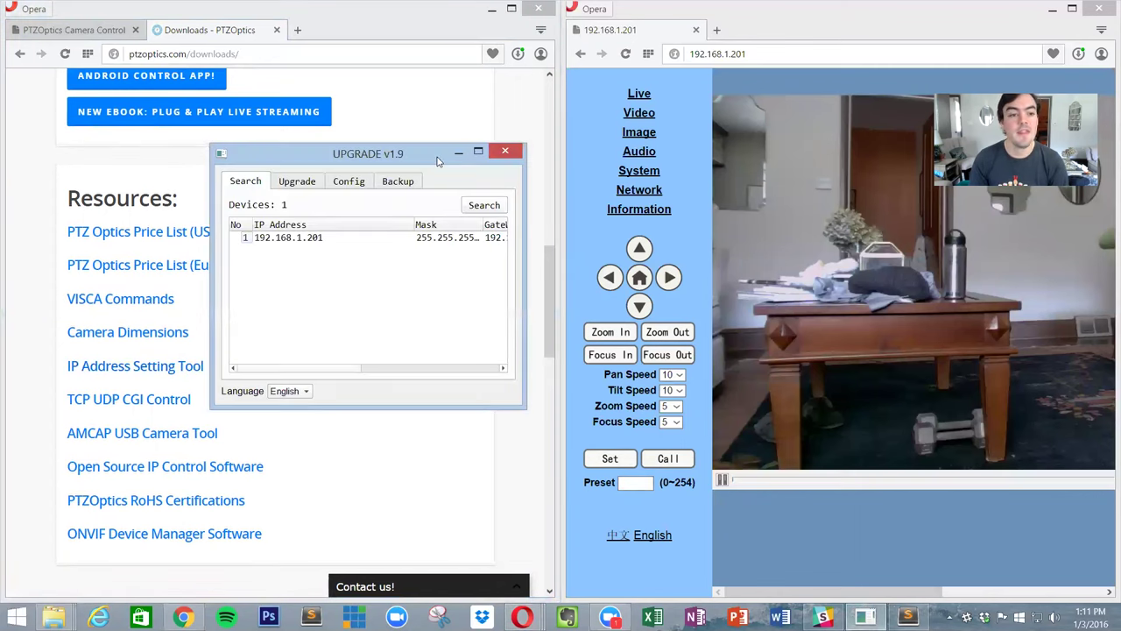
pyautogui.moveTo(438, 160); pyautogui.dragTo(233, 85)
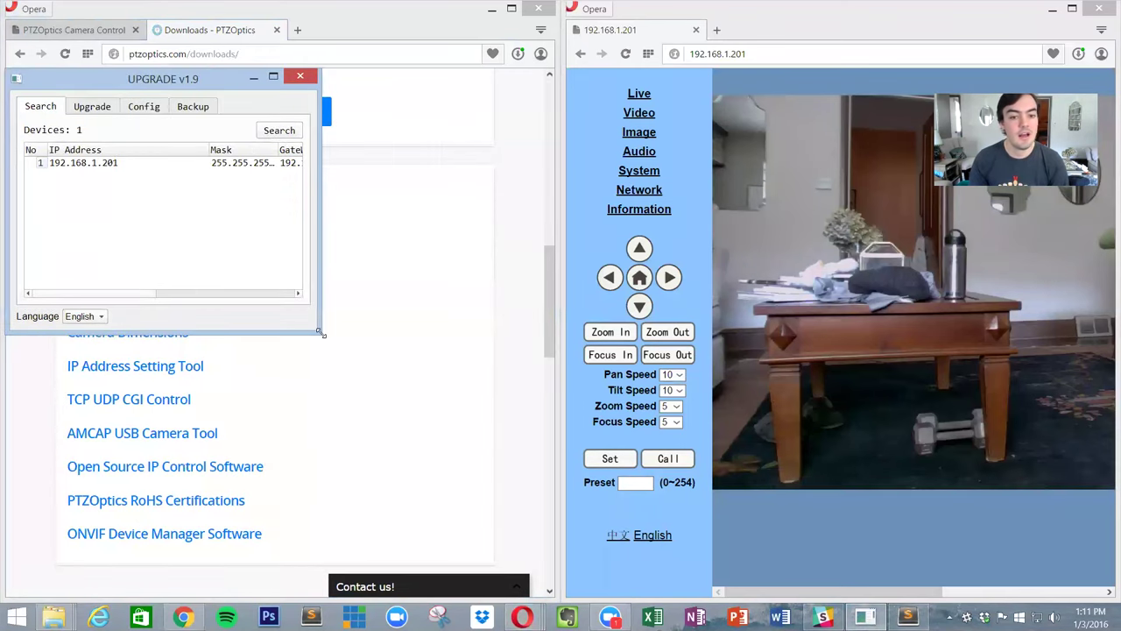
pyautogui.moveTo(320, 331); pyautogui.dragTo(550, 522)
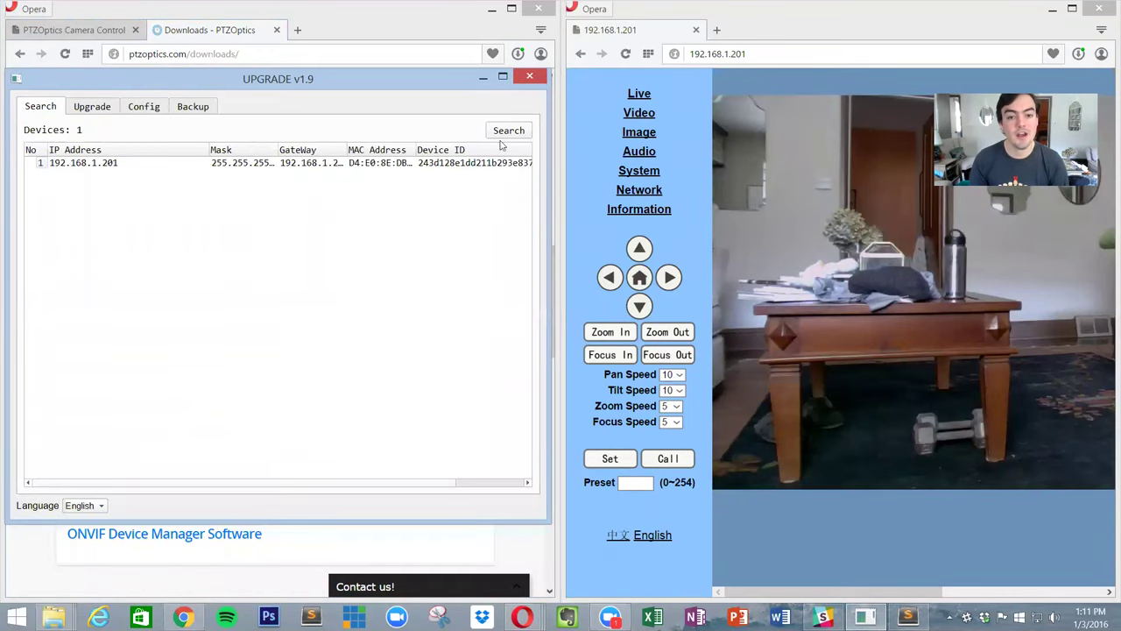
pyautogui.click(112, 164)
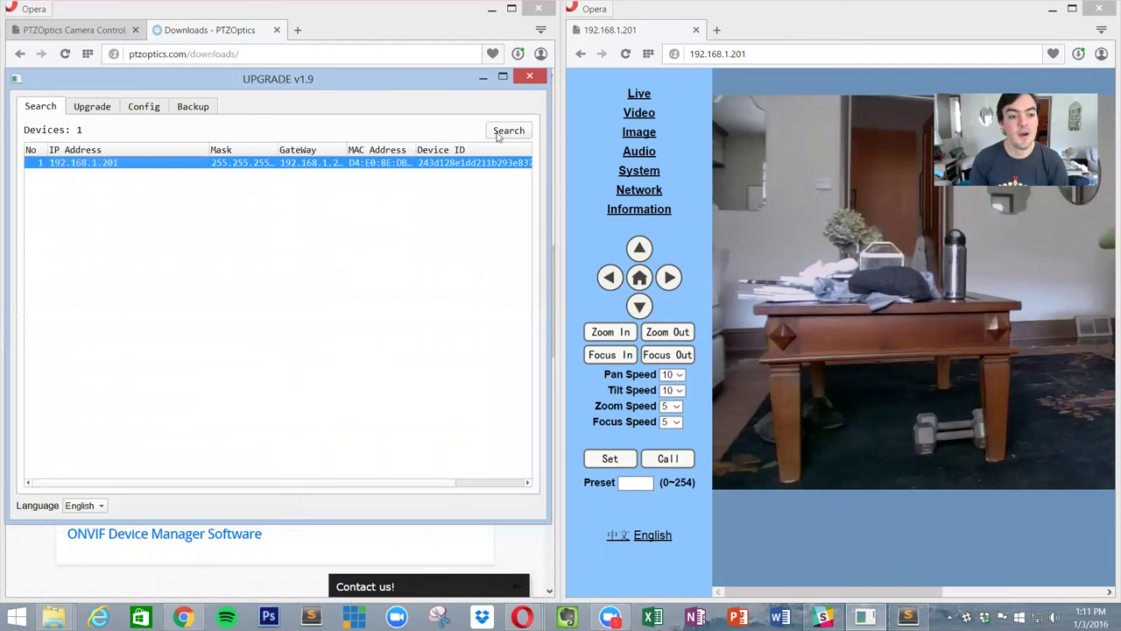
pyautogui.click(496, 133)
pyautogui.click(86, 165)
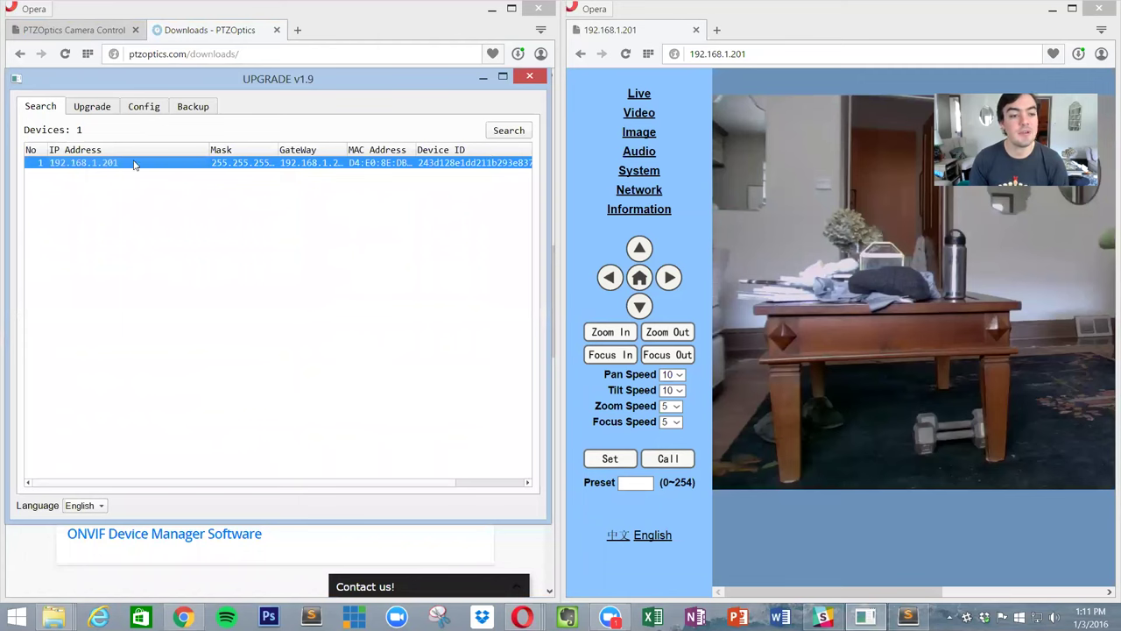
pyautogui.click(530, 77)
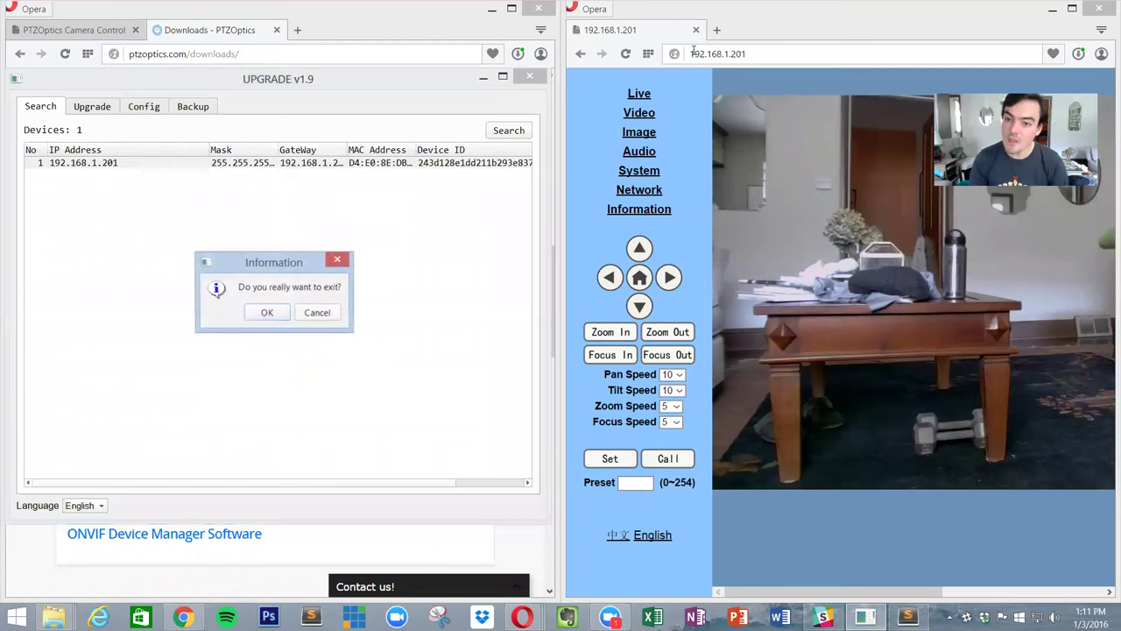
# Confirm exiting the upgrade tool, reload the 192.168.1.201 page, pan left, and return to Camera Control.
pyautogui.click(282, 311)
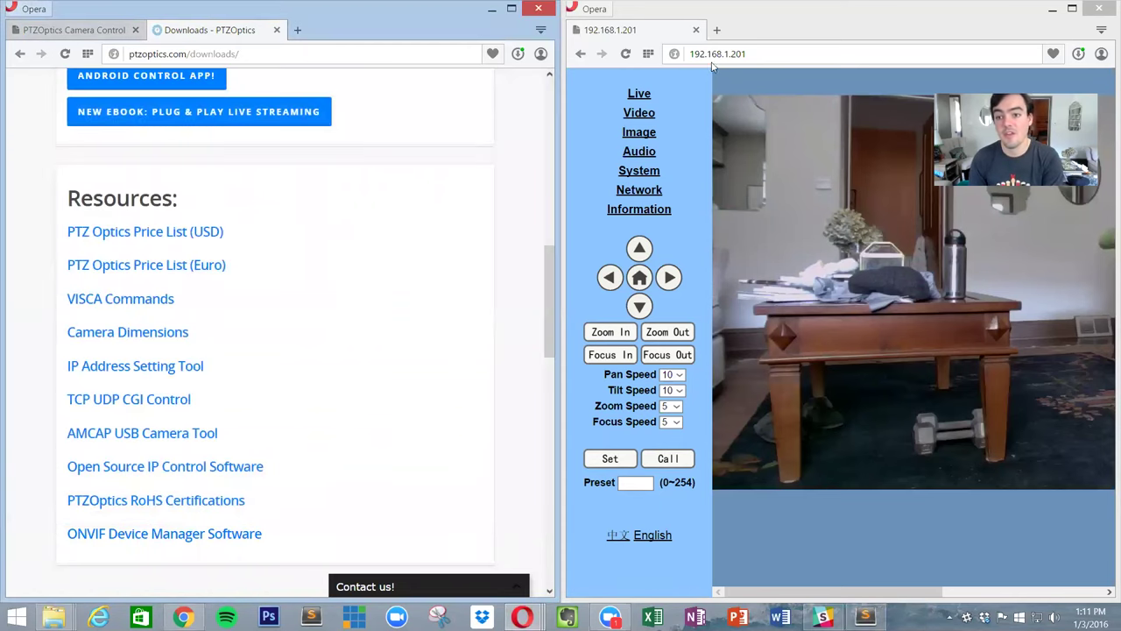
pyautogui.press('Return')
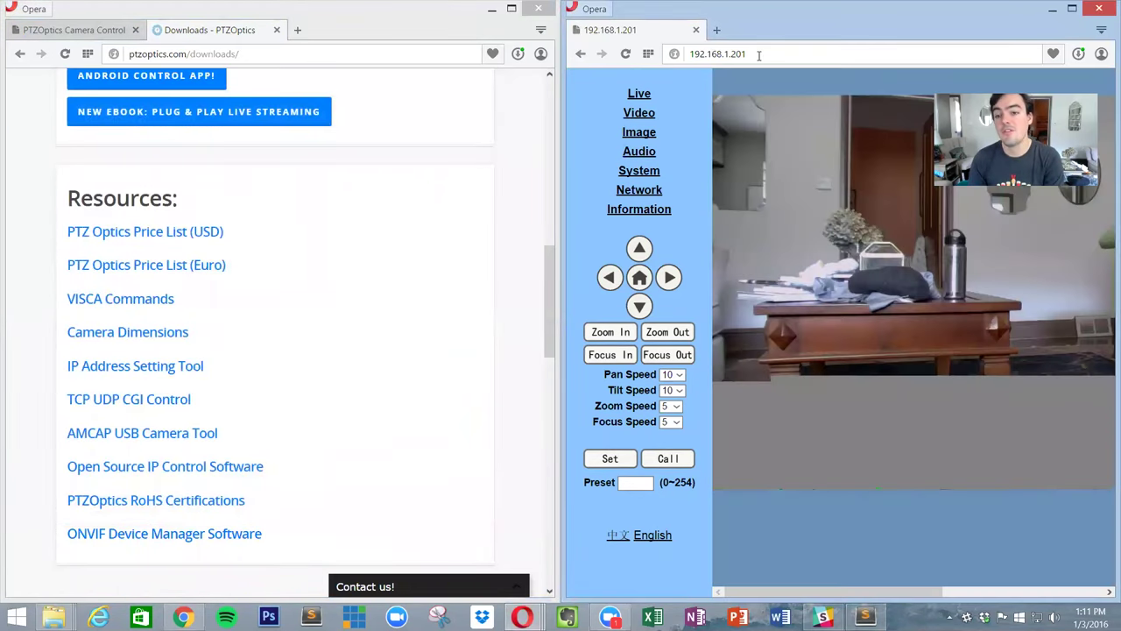
pyautogui.click(800, 58)
pyautogui.click(800, 57)
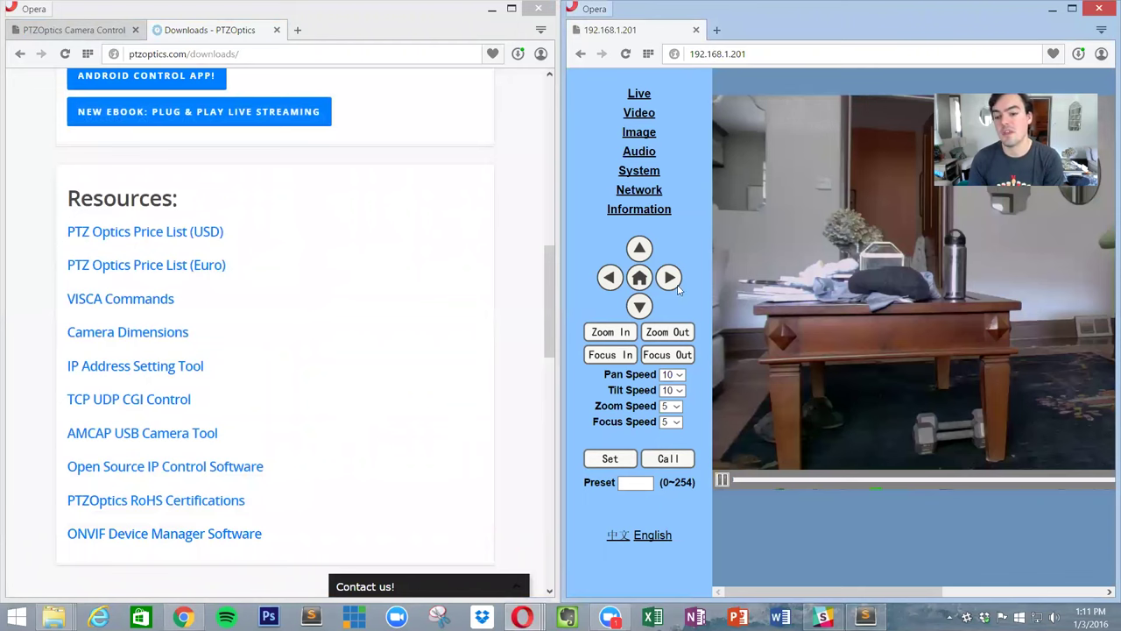
pyautogui.click(612, 278)
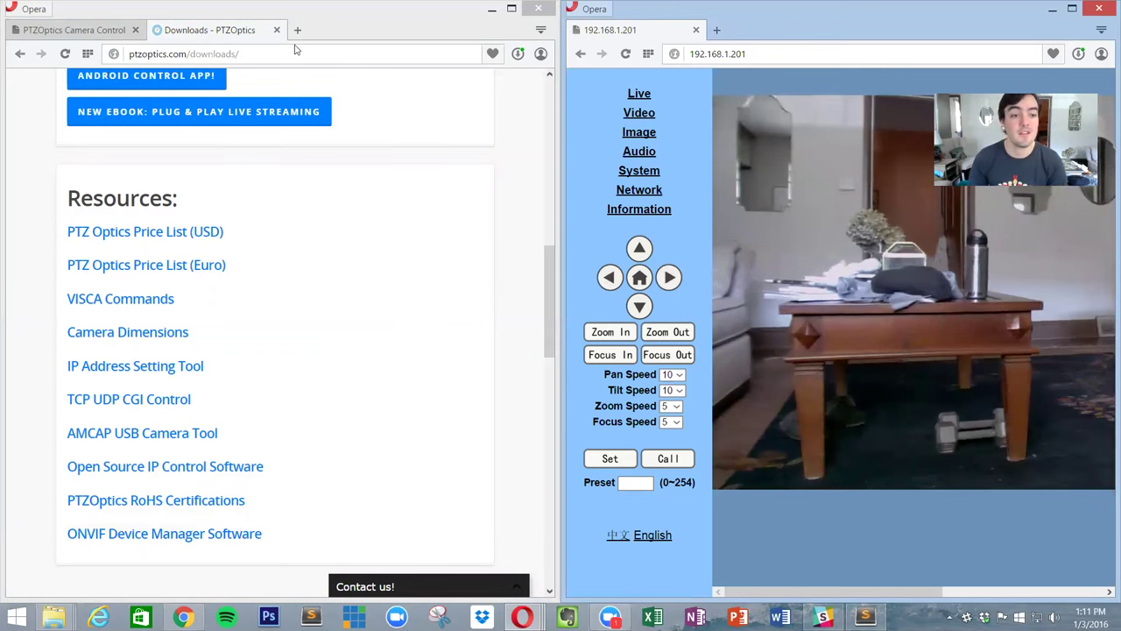
pyautogui.click(112, 34)
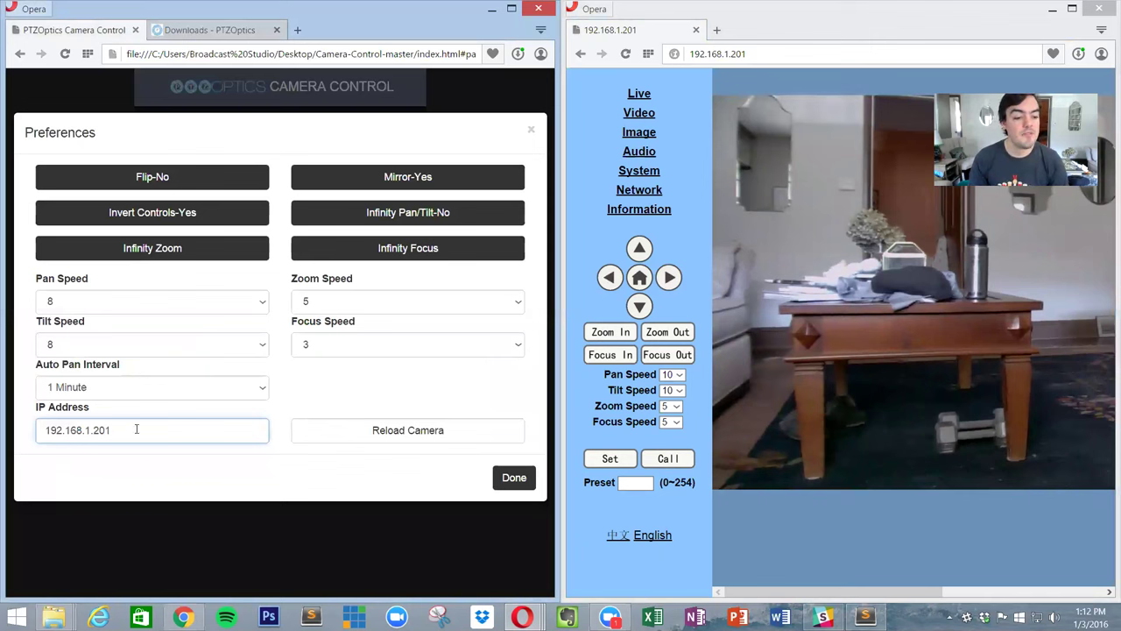
# Compare the Preferences IP 192.168.1.201 with the camera page's address bar.
pyautogui.moveTo(136, 428); pyautogui.dragTo(77, 408)
pyautogui.click(765, 52)
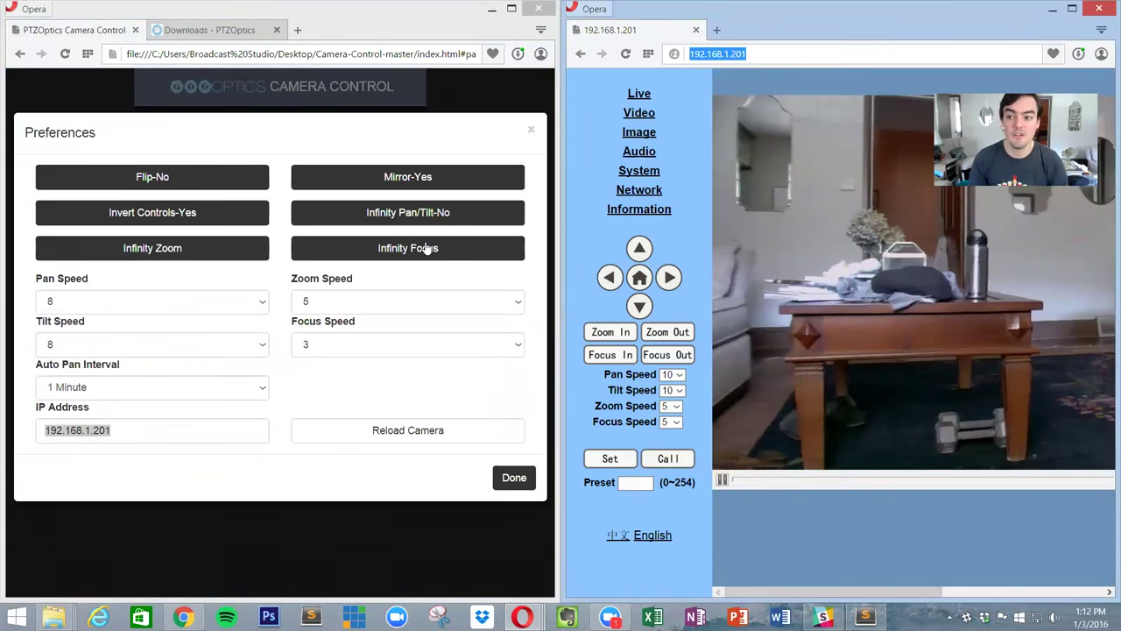
pyautogui.click(133, 428)
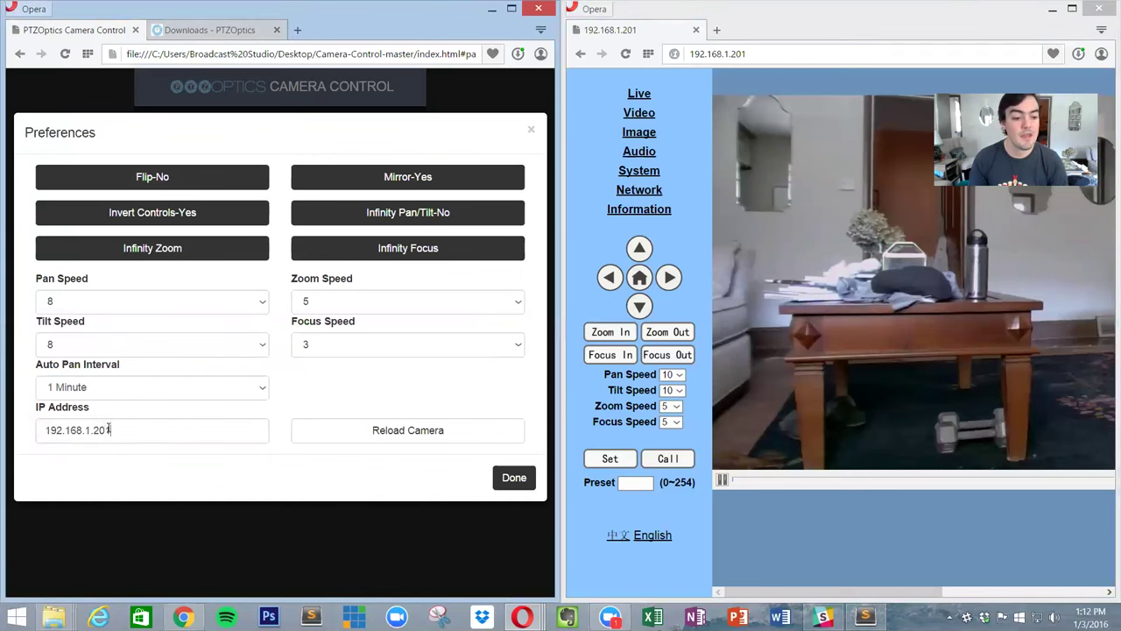
# Close Preferences and pan the camera right, left twice, tilt it, then right again.
pyautogui.click(514, 477)
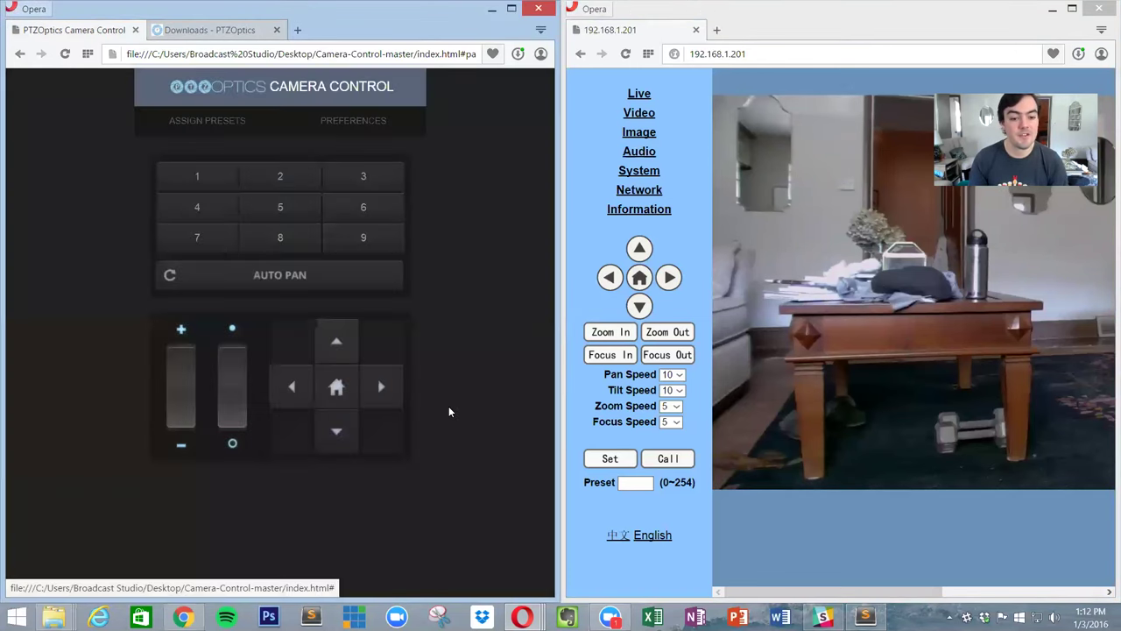
pyautogui.click(382, 388)
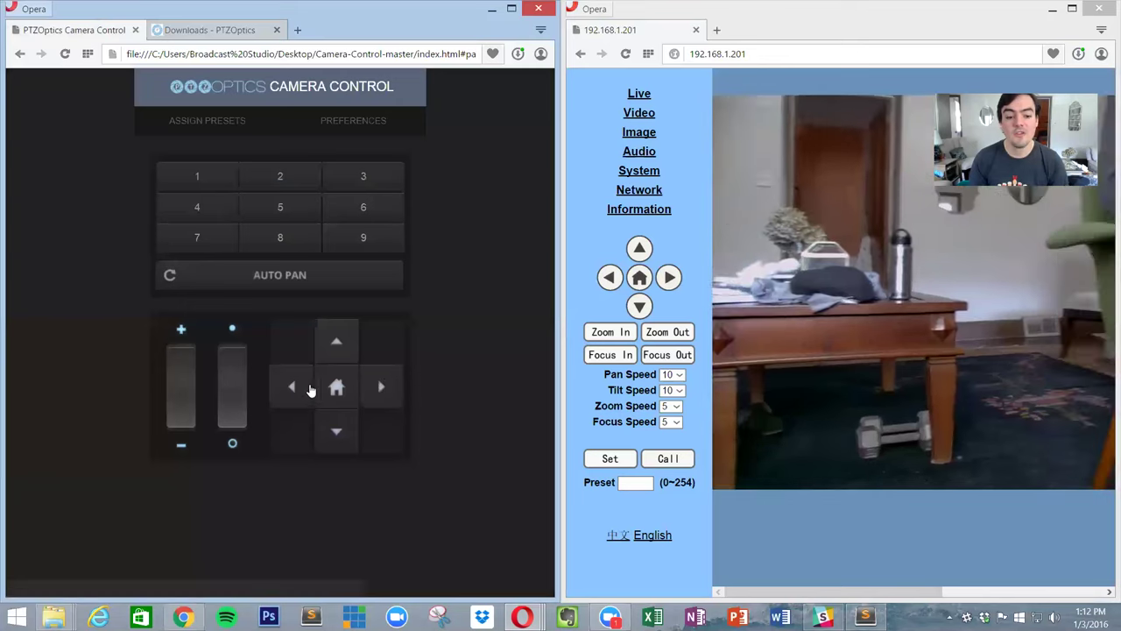
pyautogui.click(295, 390)
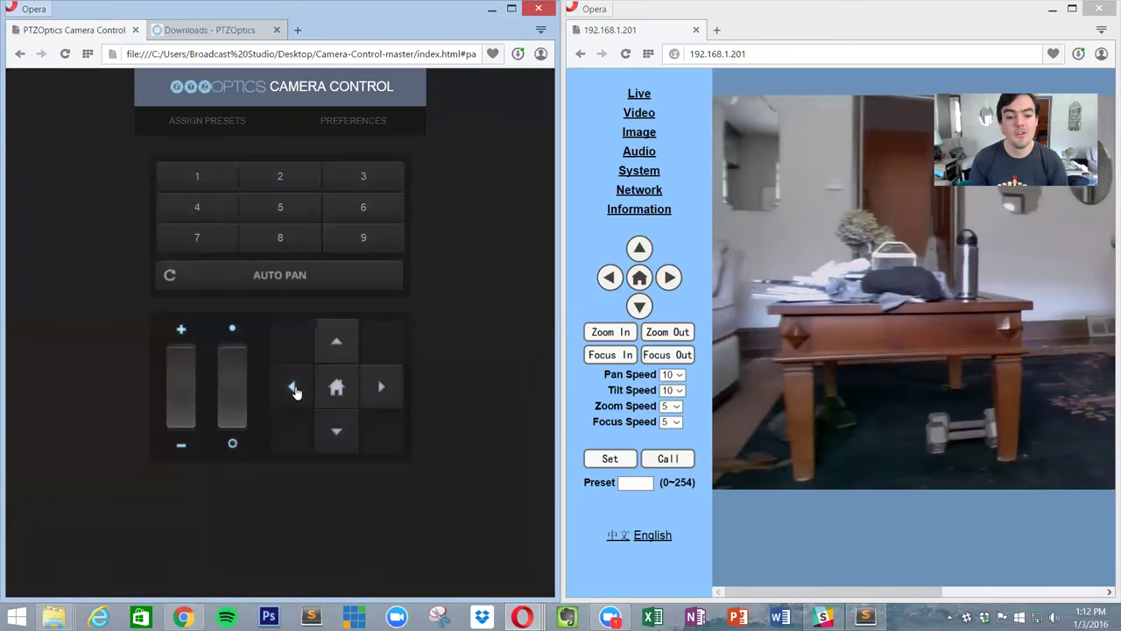
pyautogui.click(295, 389)
pyautogui.click(353, 337)
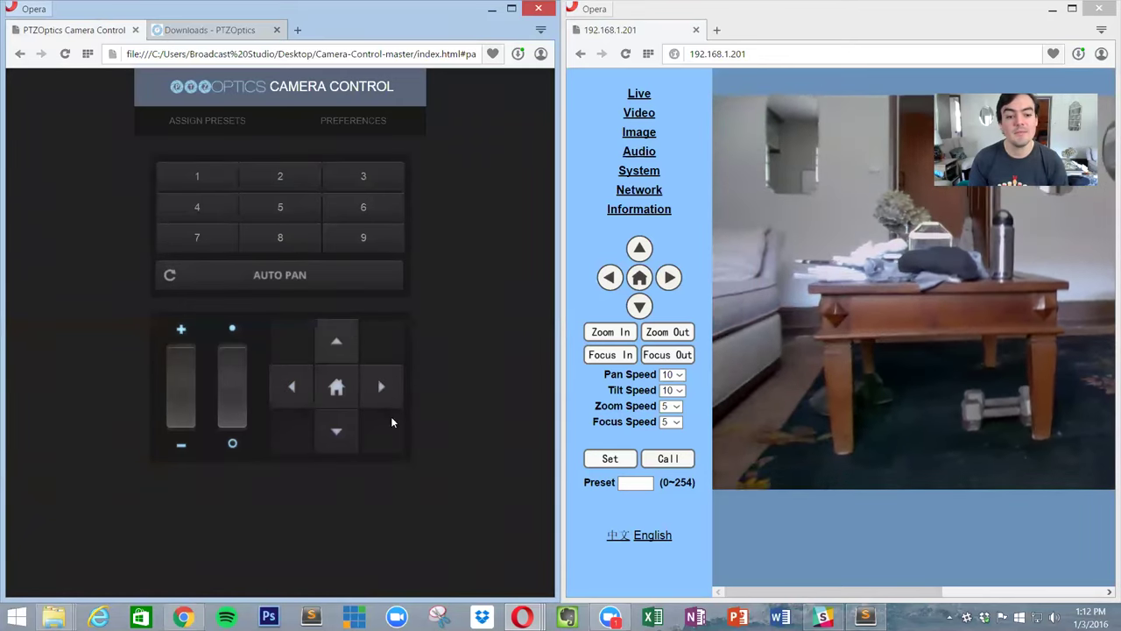
pyautogui.click(397, 388)
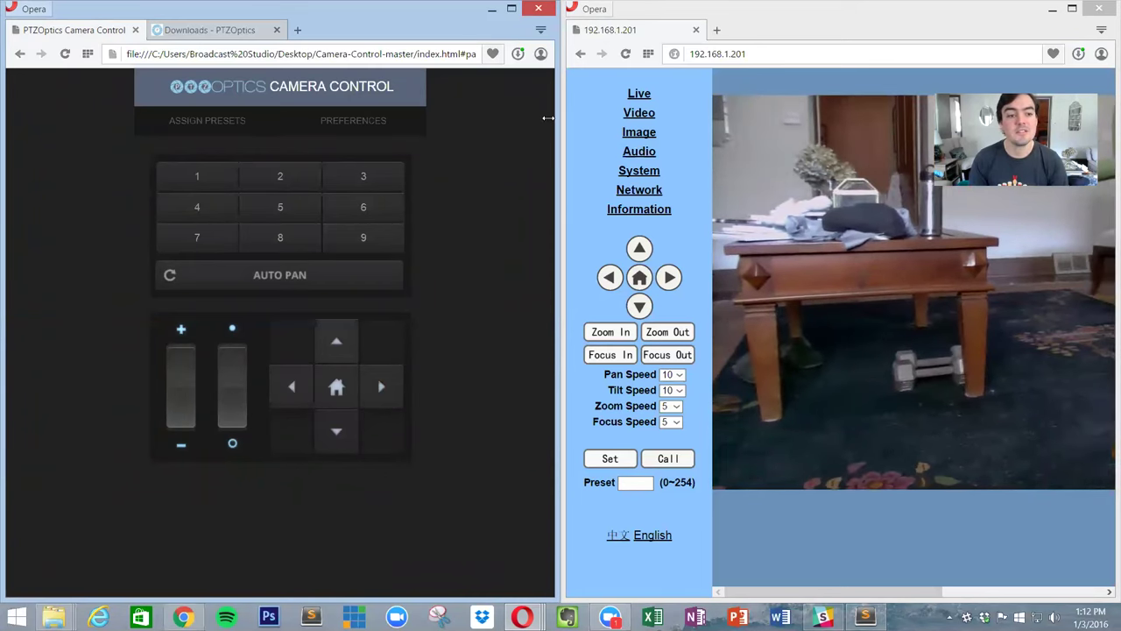
pyautogui.moveTo(548, 118); pyautogui.dragTo(370, 148)
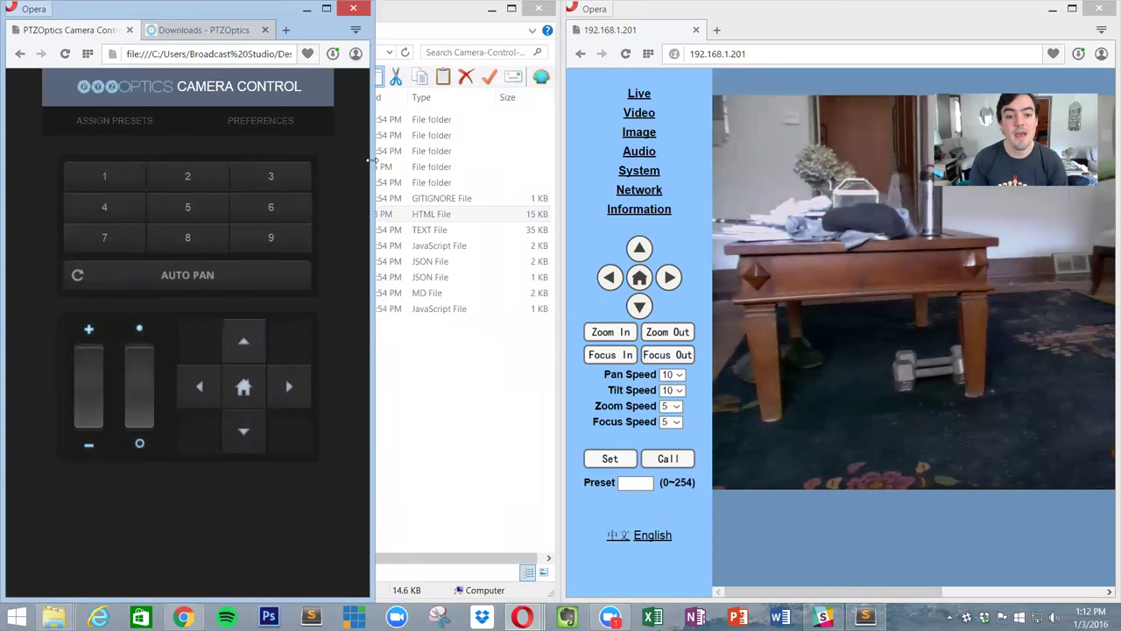
pyautogui.moveTo(372, 160); pyautogui.dragTo(545, 160)
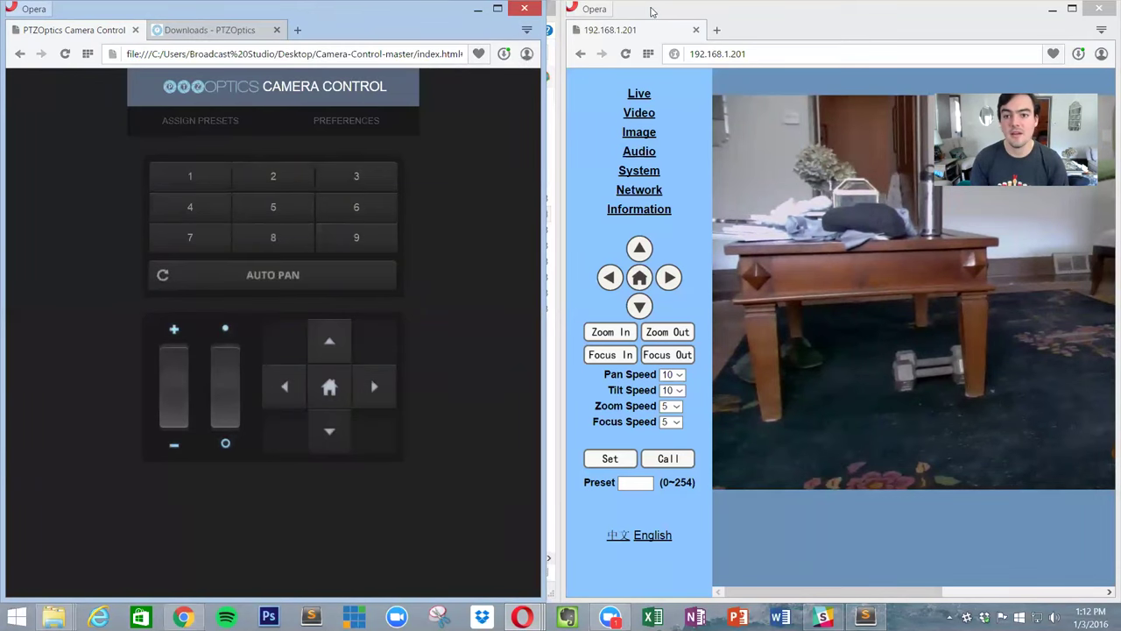
pyautogui.click(647, 10)
pyautogui.press('super+Left')
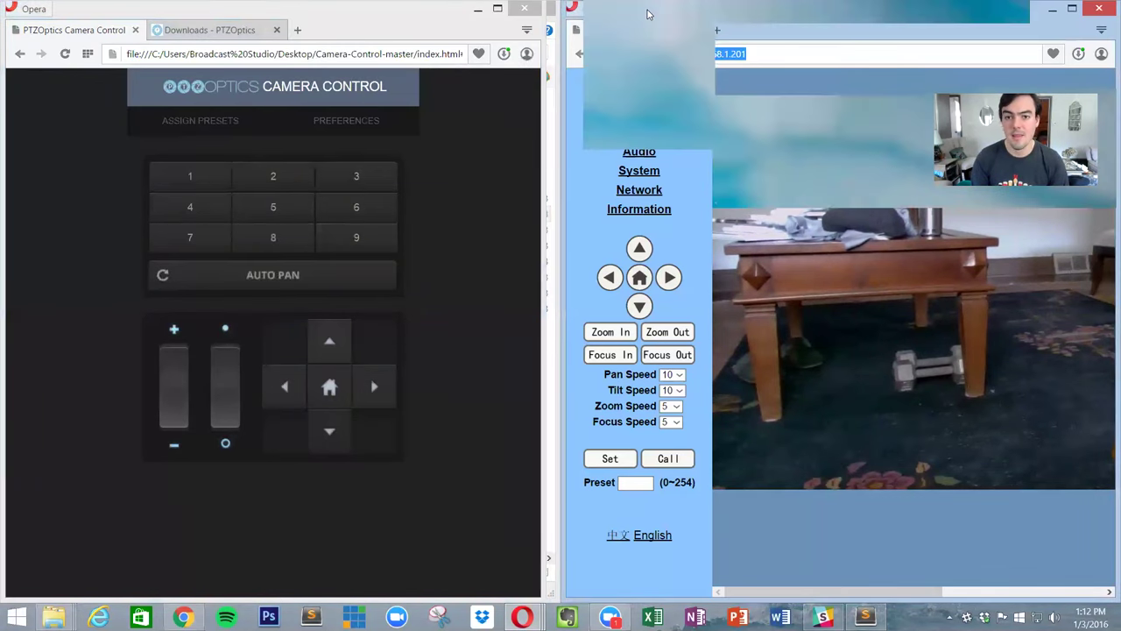
pyautogui.press('super+Right')
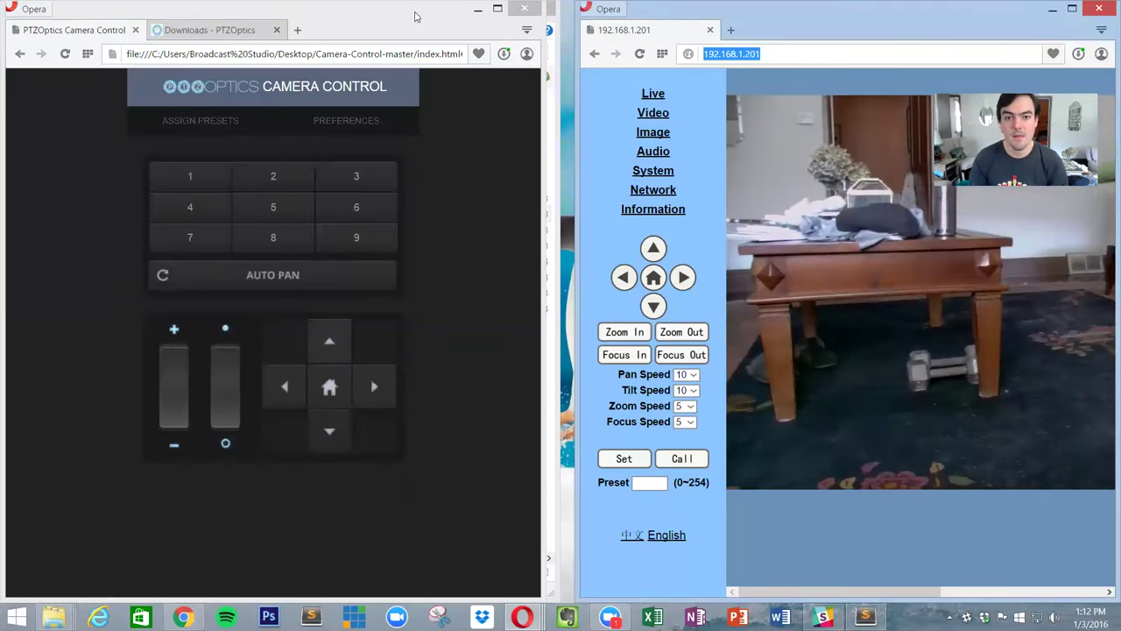
pyautogui.click(416, 14)
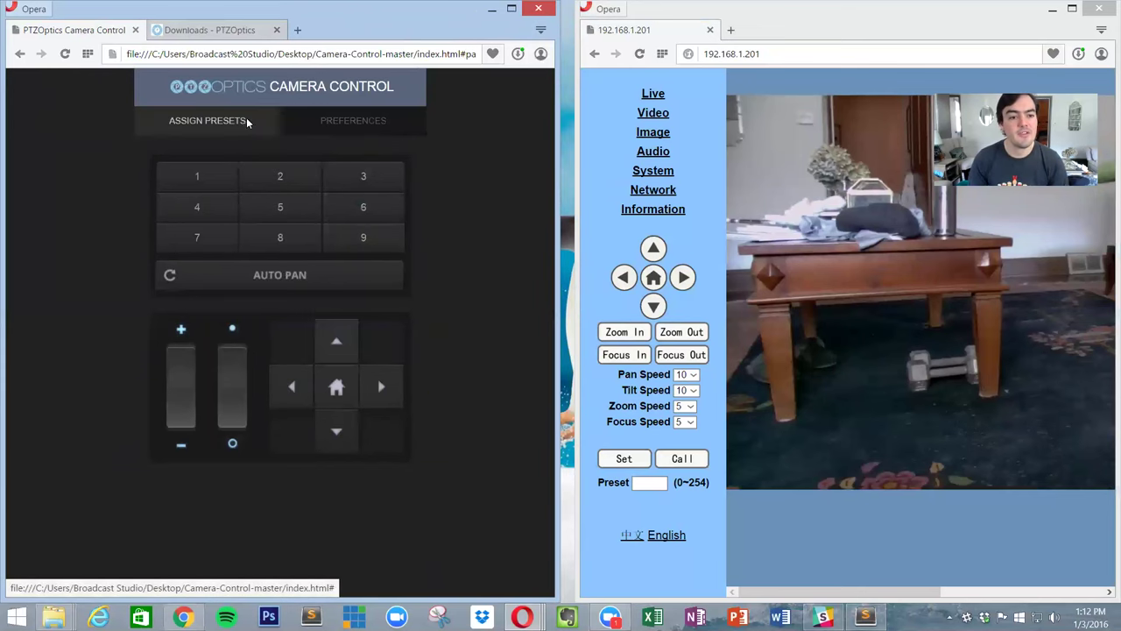
# Pan right and zoom in on the couch, then assign that framing to preset 1.
pyautogui.click(208, 121)
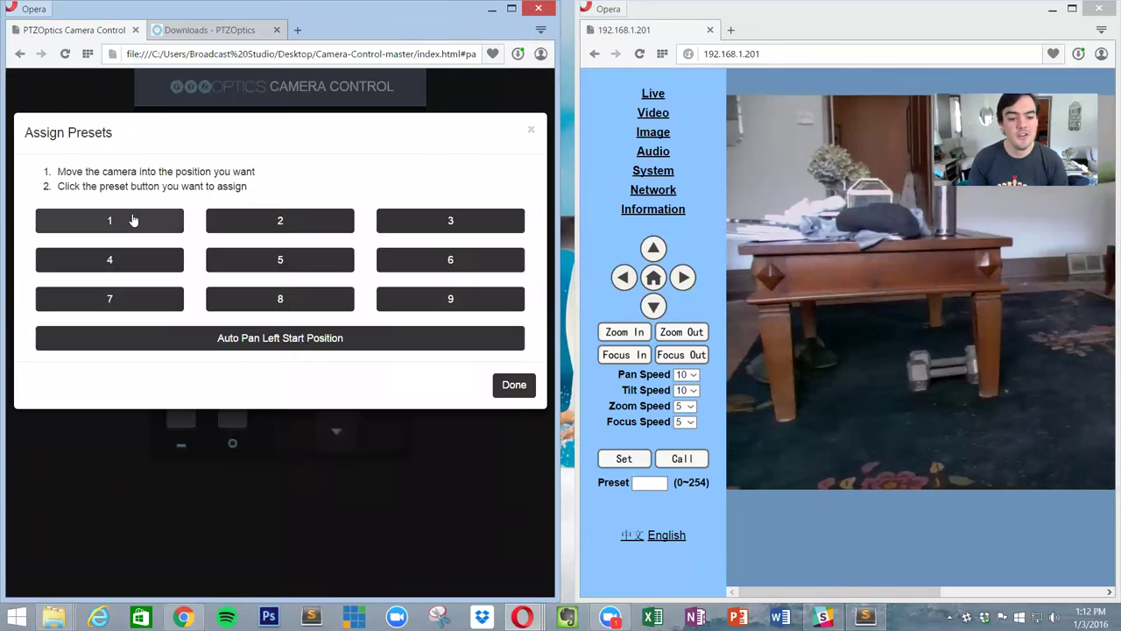
pyautogui.click(682, 289)
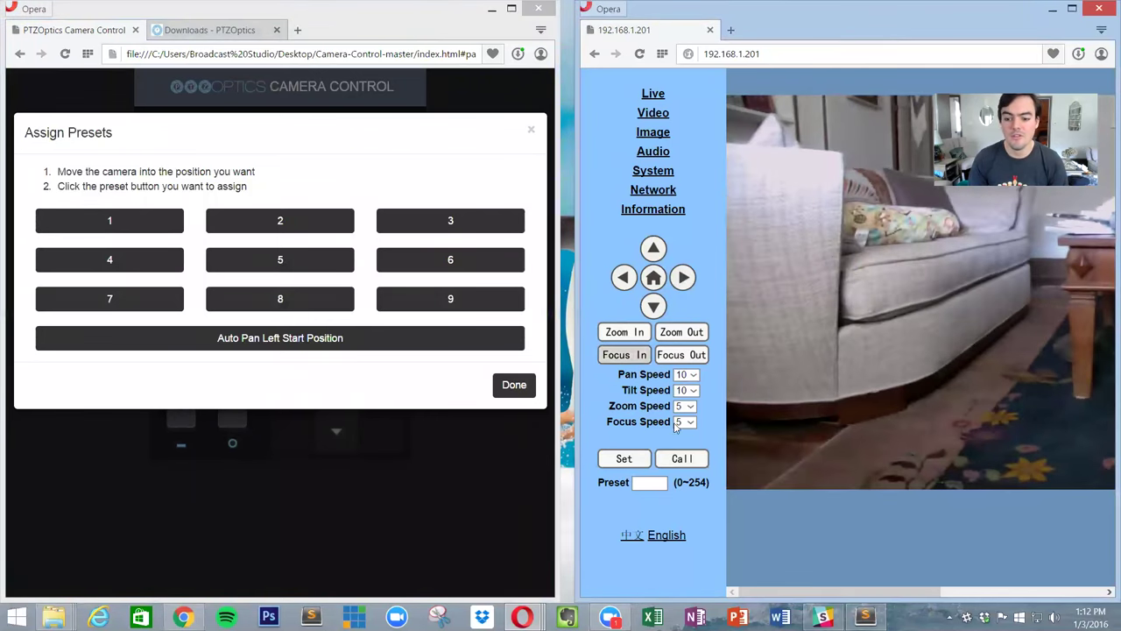
pyautogui.click(630, 338)
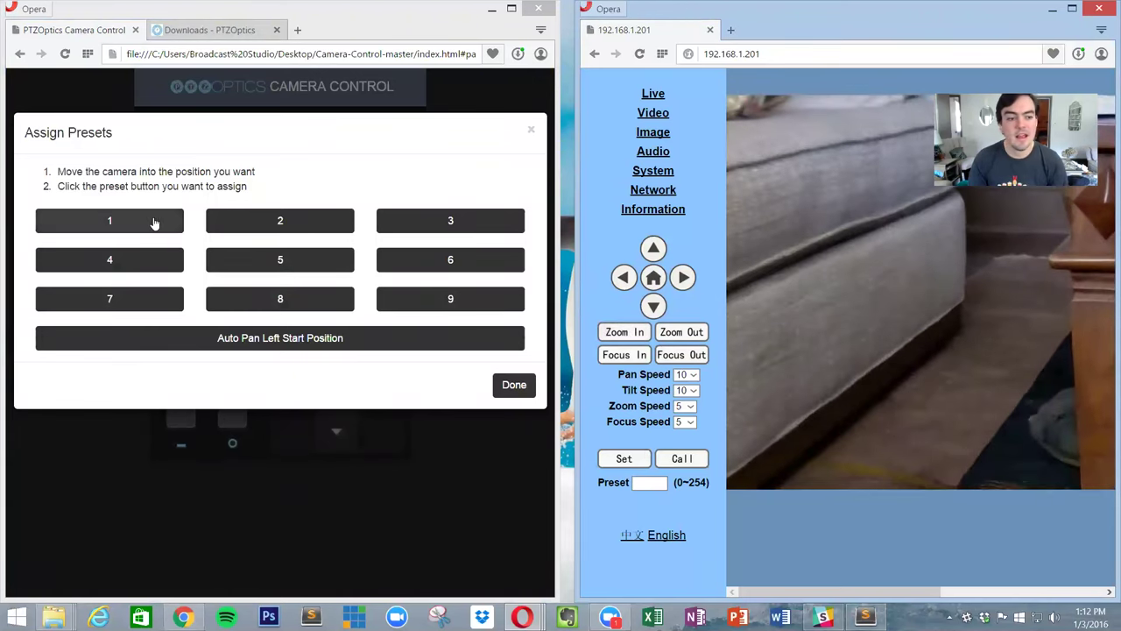
pyautogui.click(154, 223)
# Finish assigning, zoom out and pan toward the shelves, then recall preset 1 to return to the couch.
pyautogui.click(514, 384)
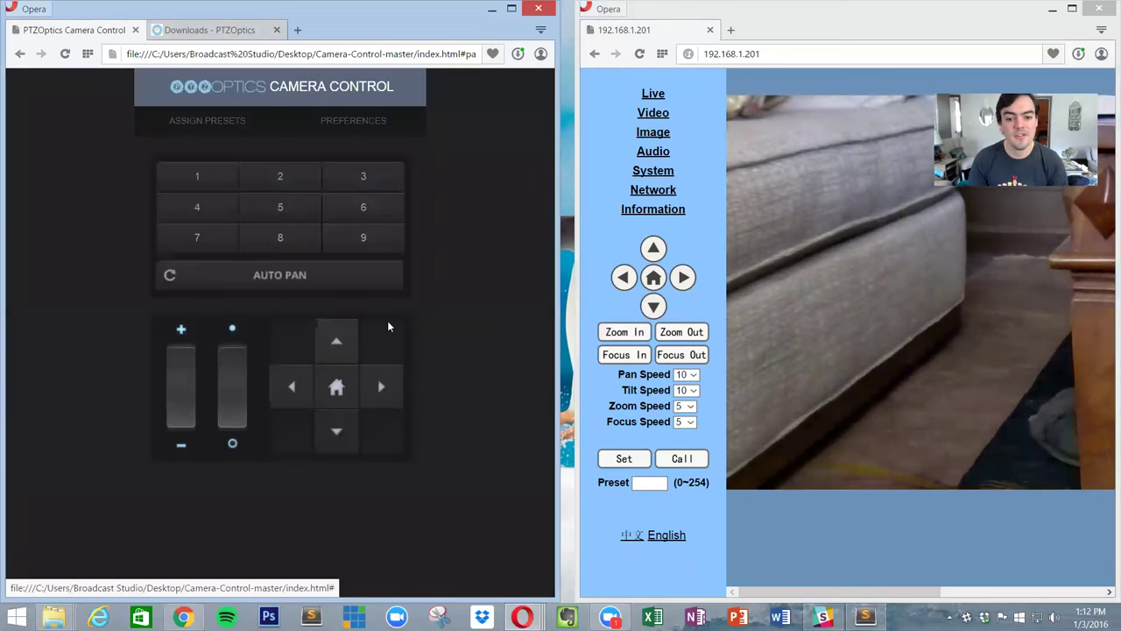
pyautogui.click(686, 334)
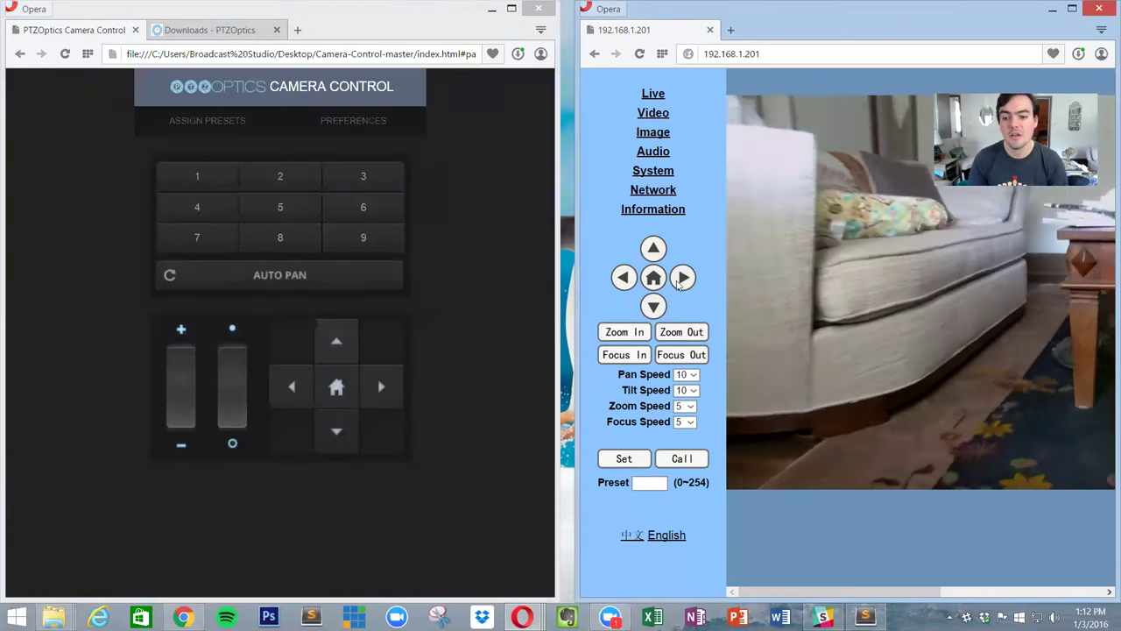
pyautogui.click(682, 278)
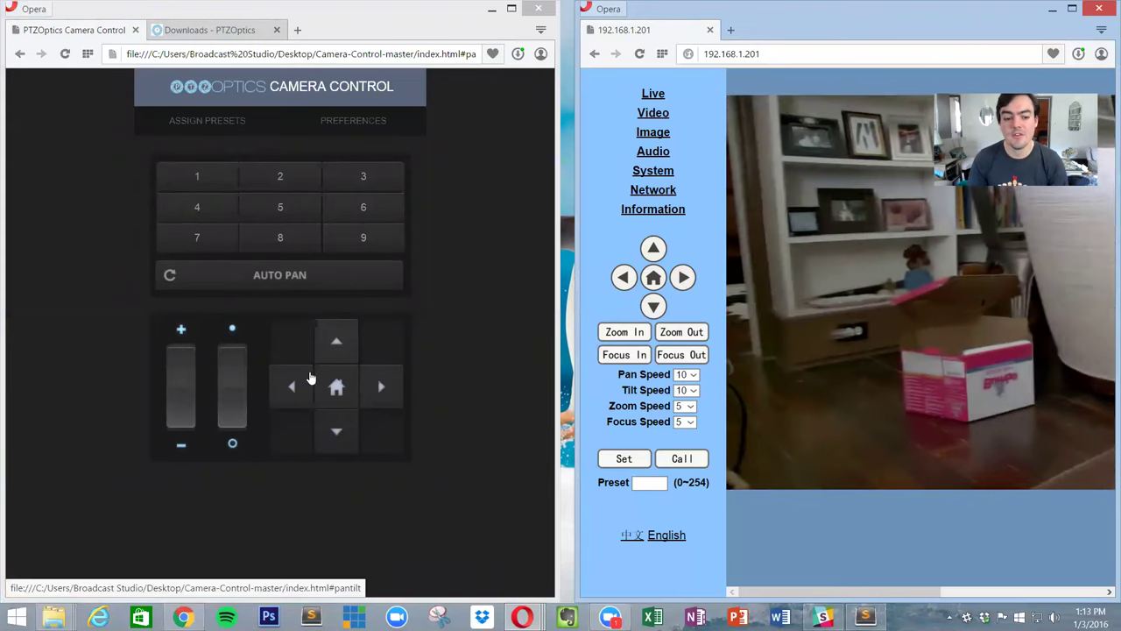
pyautogui.click(293, 383)
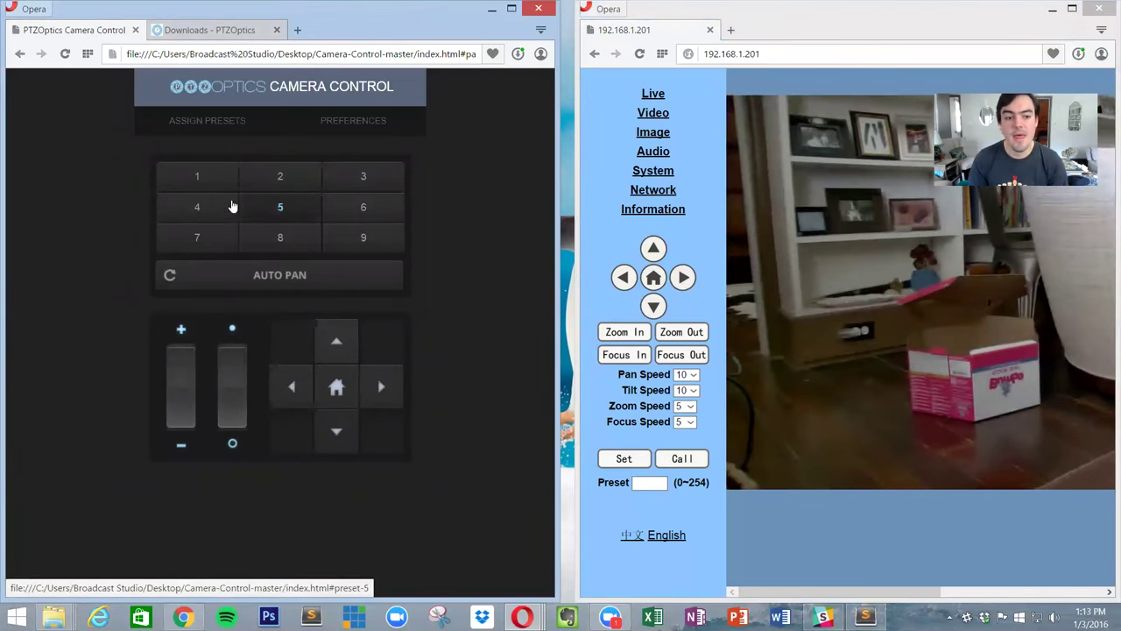
pyautogui.click(210, 179)
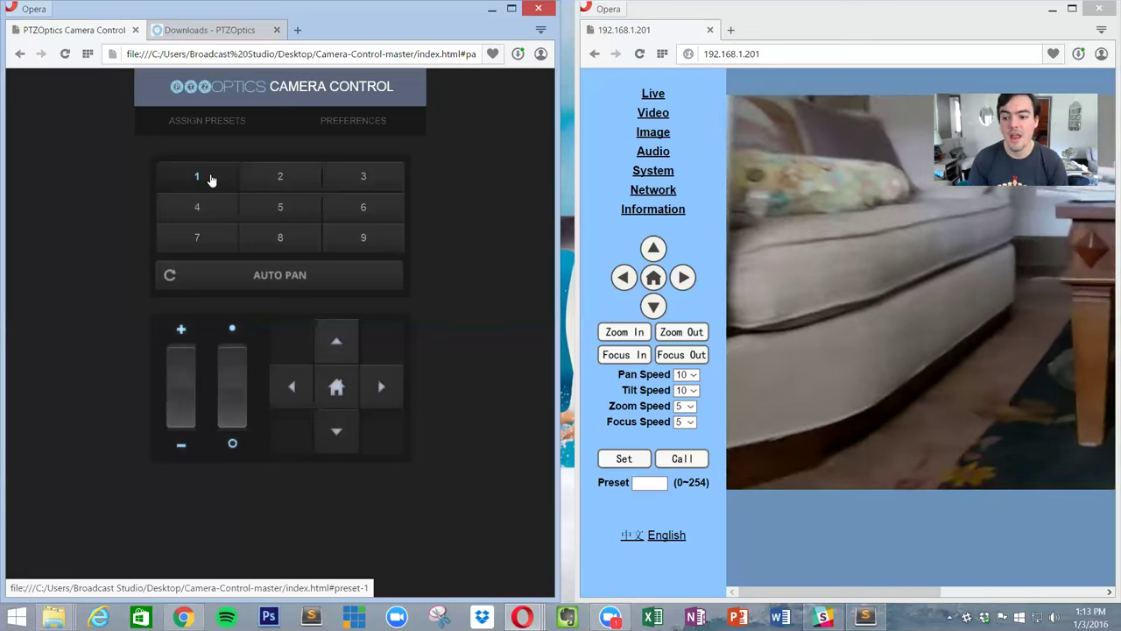